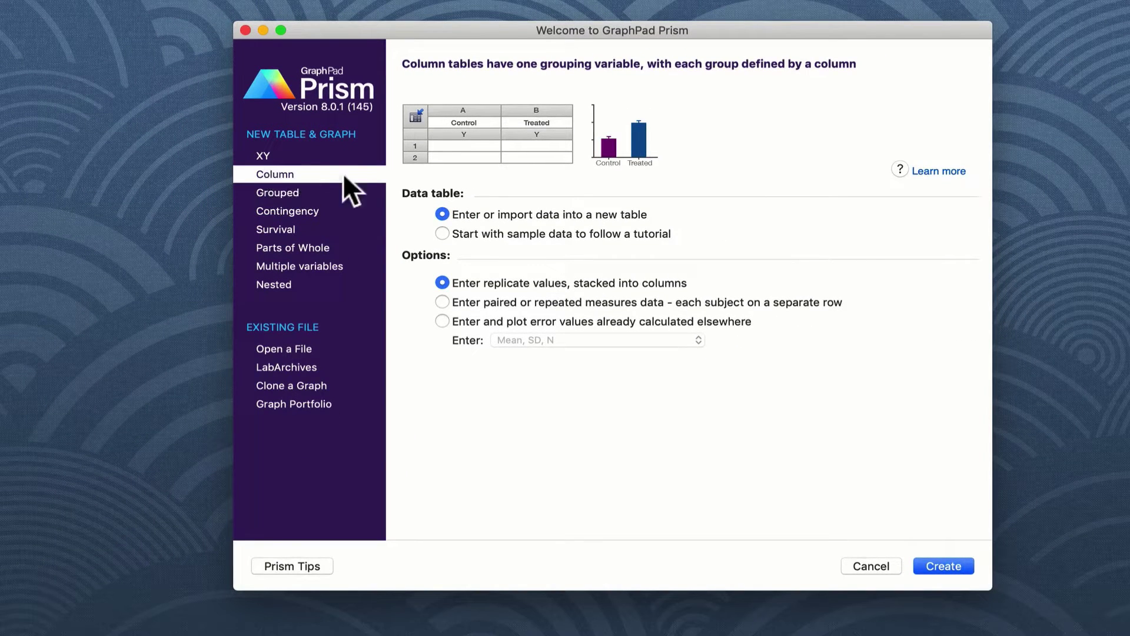
Create a new project with an empty Column data table for replicate values.
{"action": "left_click", "coordinate": [937, 563]}
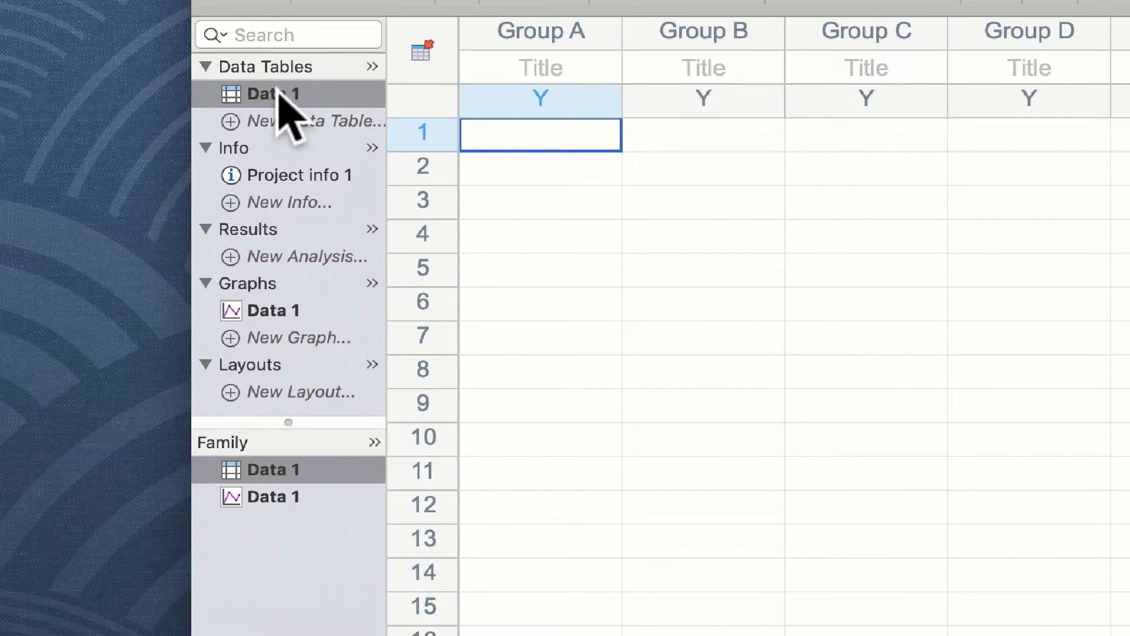
Rename the Data 1 table to 't-test'.
{"action": "mouse_move", "coordinate": [272, 95]}
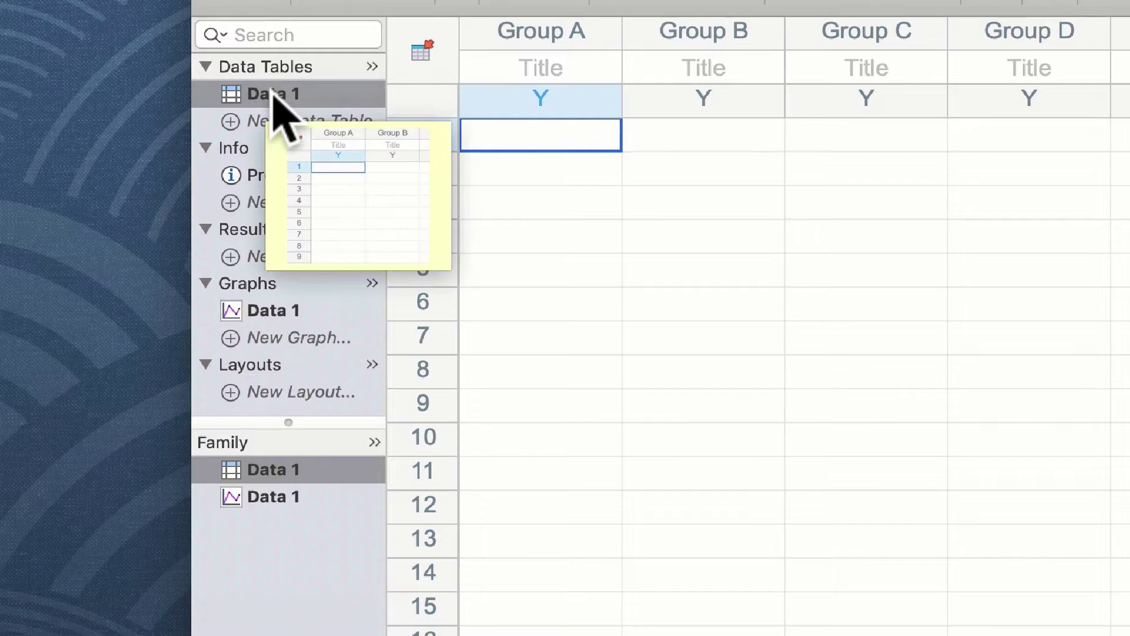
{"action": "left_click", "coordinate": [271, 94]}
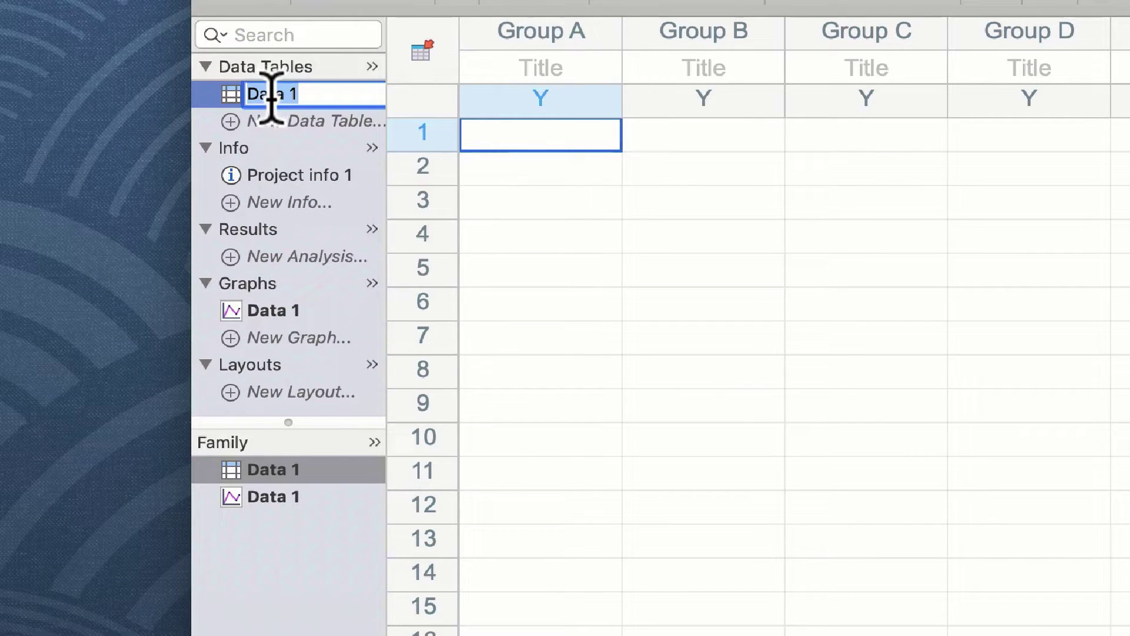
{"action": "type", "text": "t-test"}
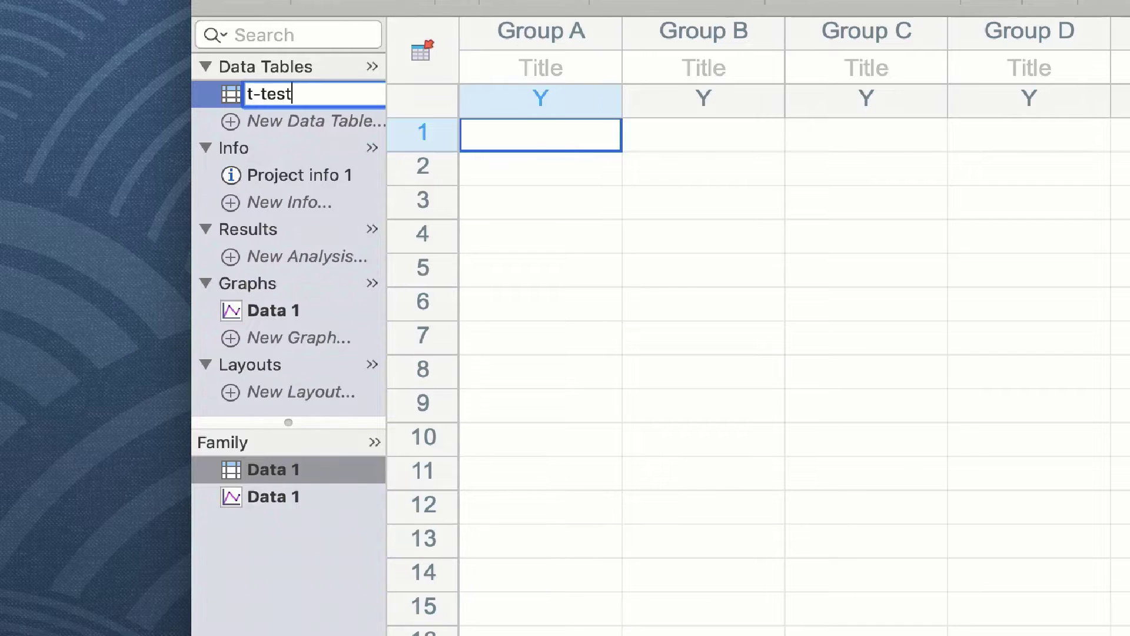
{"action": "key", "text": "Return"}
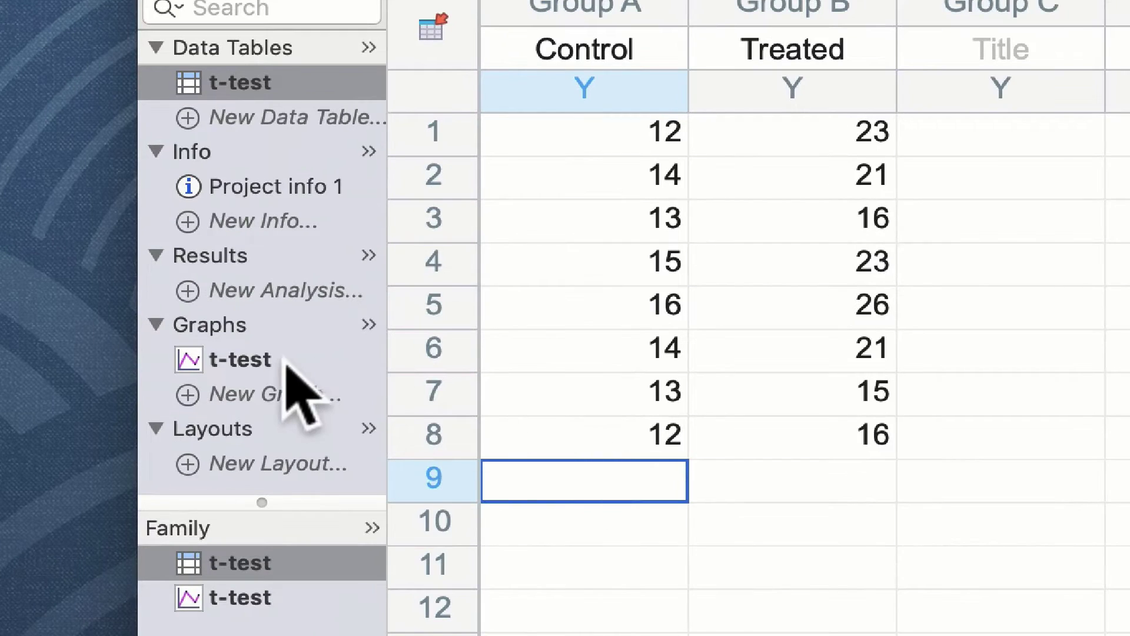
Preview the t-test graph as mean-with-error, connected means, and horizontal bar and point styles.
{"action": "left_click", "coordinate": [257, 359]}
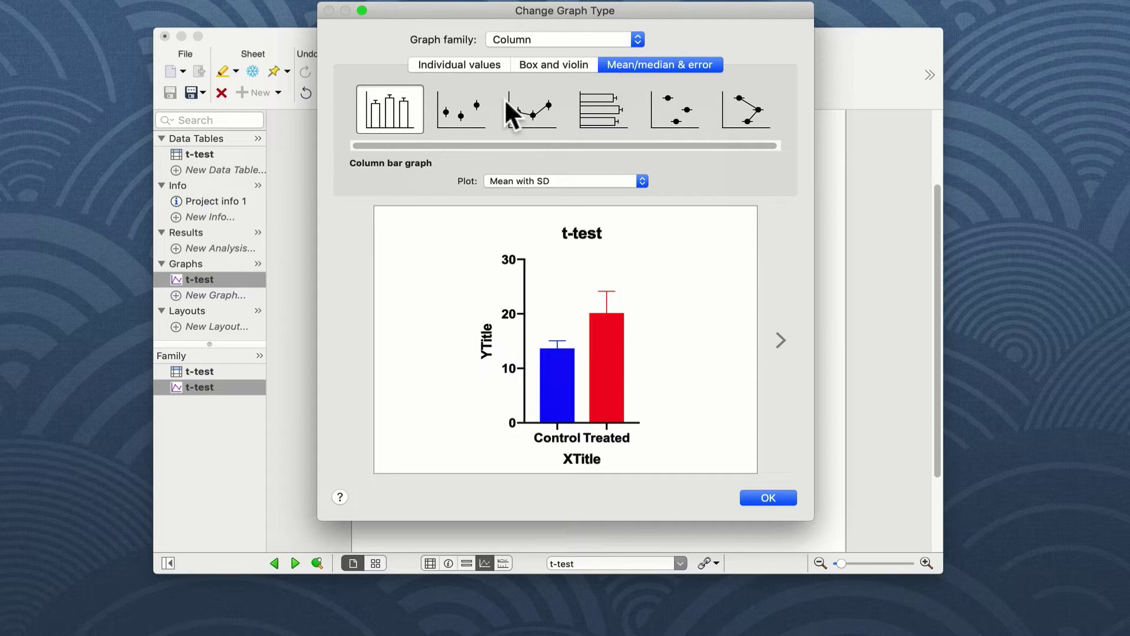
{"action": "left_click", "coordinate": [468, 113]}
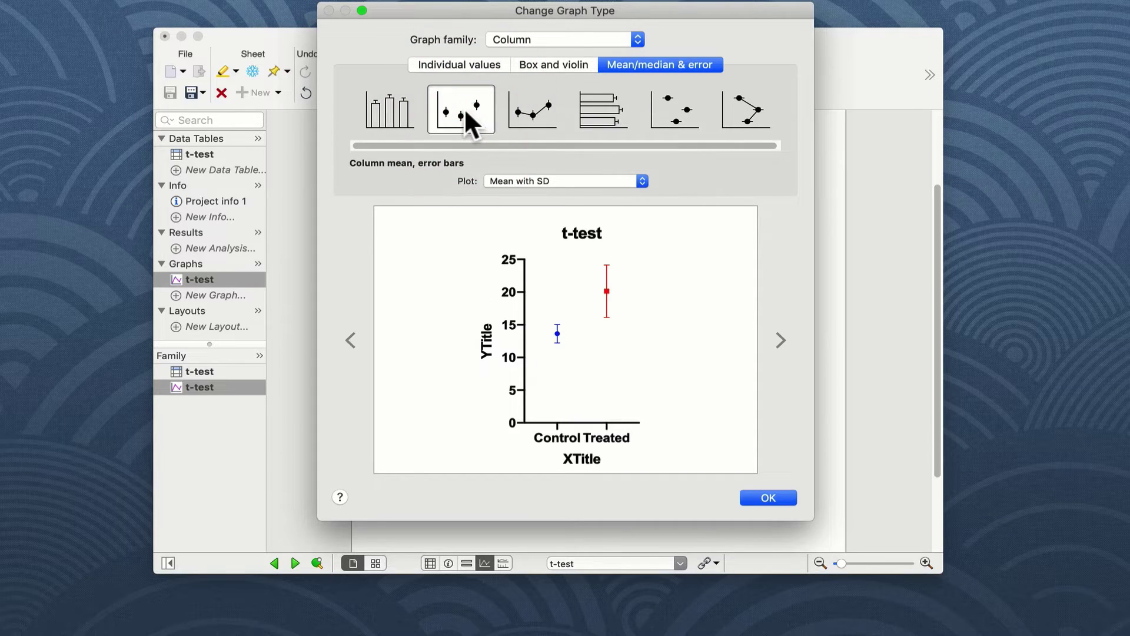
{"action": "left_click", "coordinate": [529, 109]}
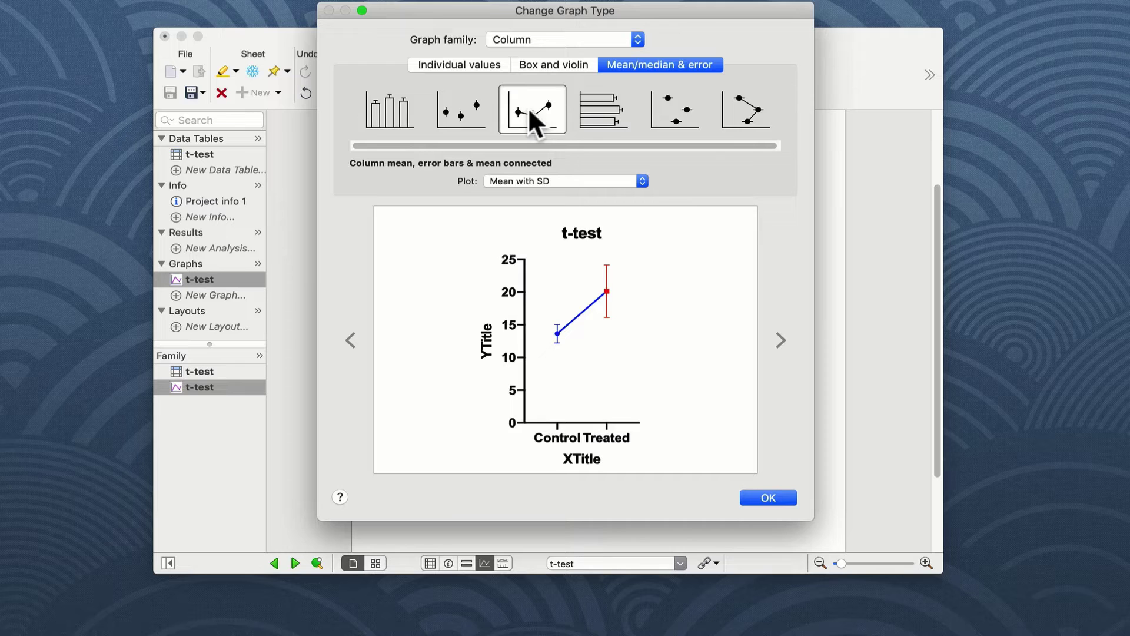
{"action": "left_click", "coordinate": [586, 111]}
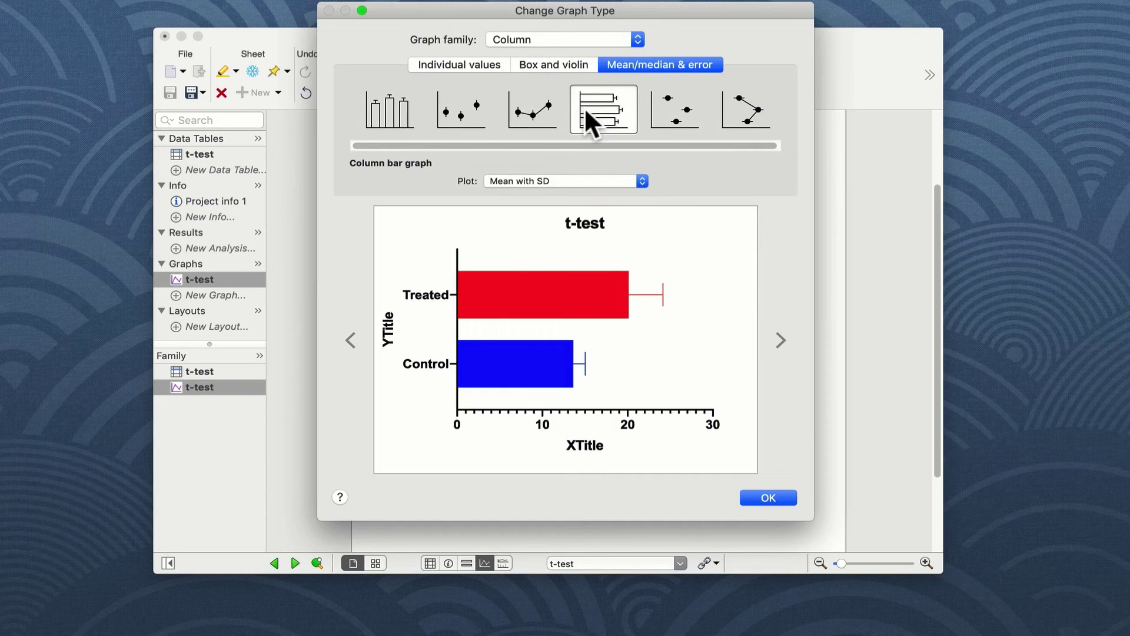
{"action": "left_click", "coordinate": [670, 105]}
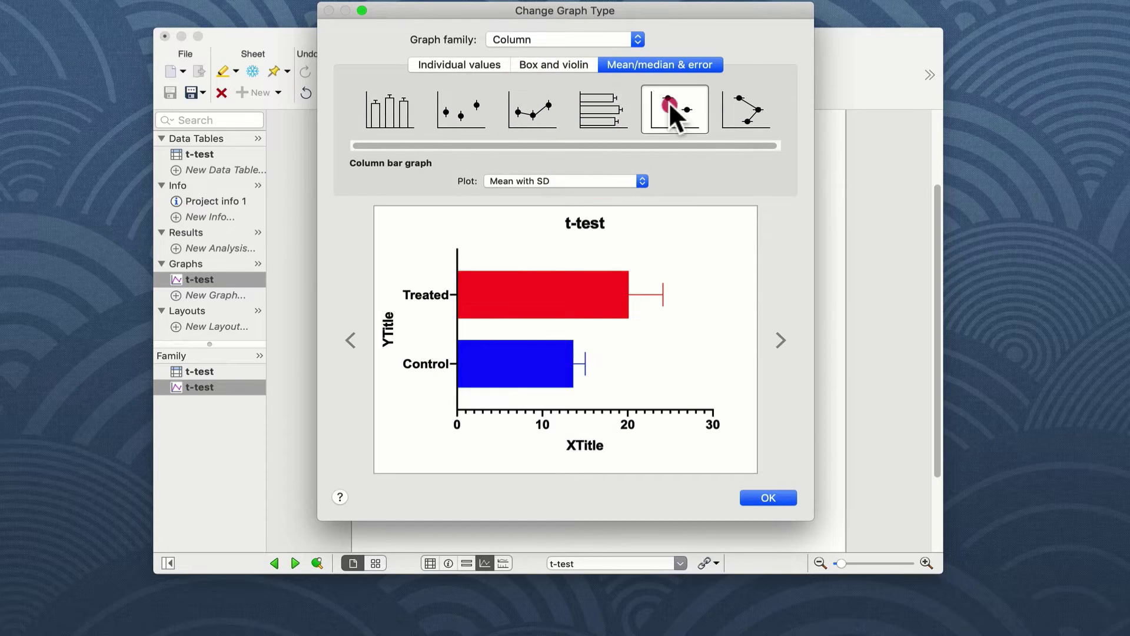
{"action": "left_click", "coordinate": [751, 94]}
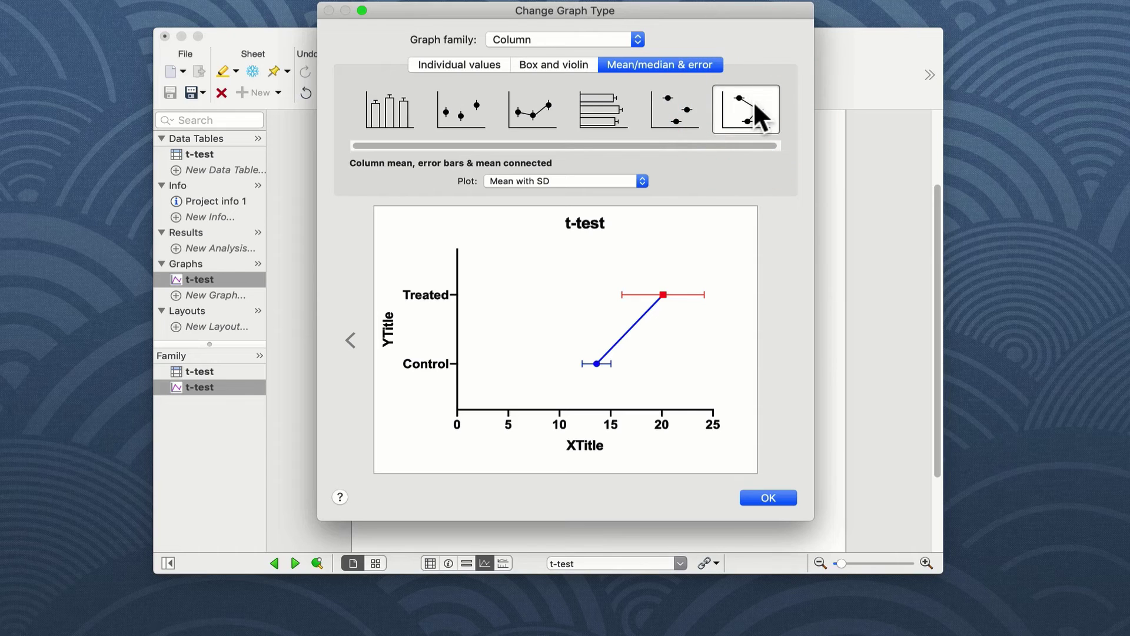
Preview the individual-value styles: scatter with bars, before-after, and their horizontal versions.
{"action": "left_click", "coordinate": [464, 64]}
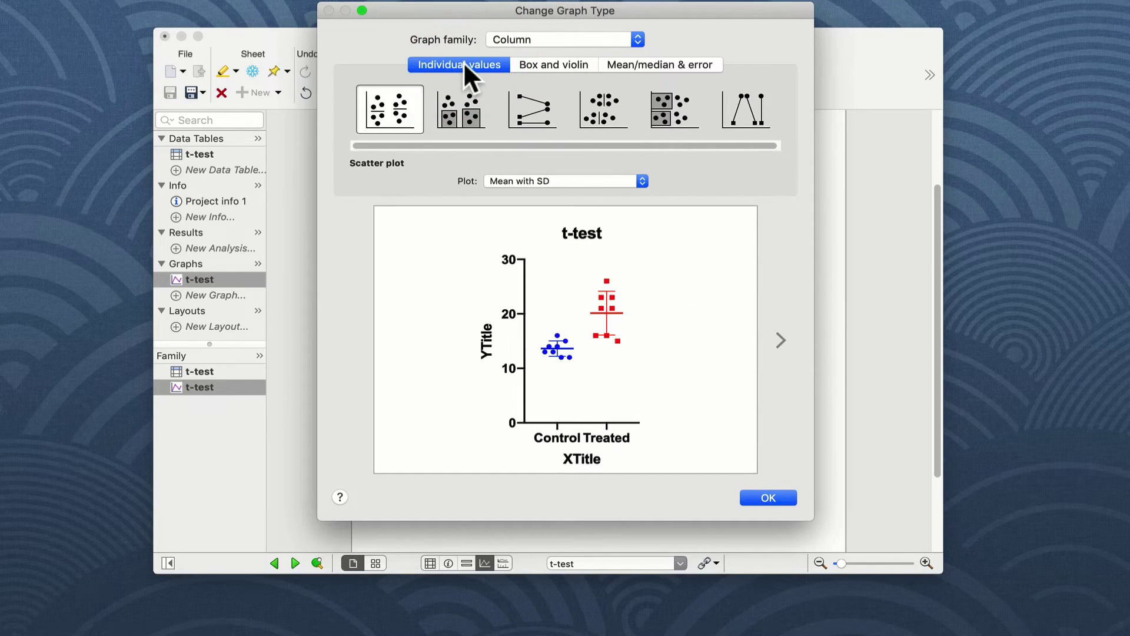
{"action": "left_click", "coordinate": [459, 109]}
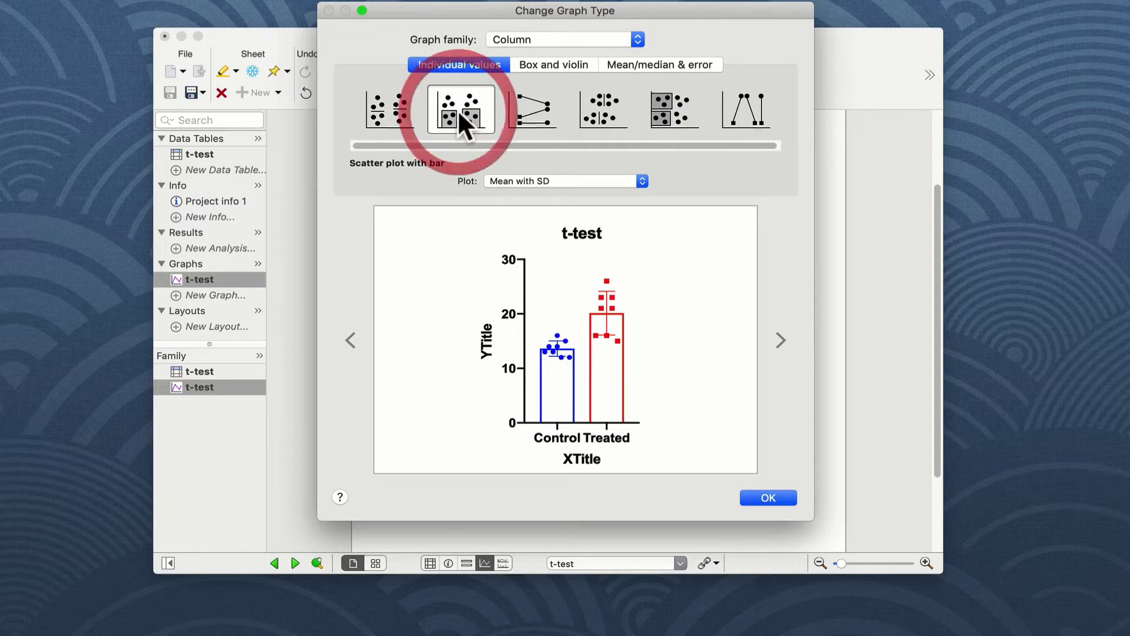
{"action": "left_click", "coordinate": [543, 122]}
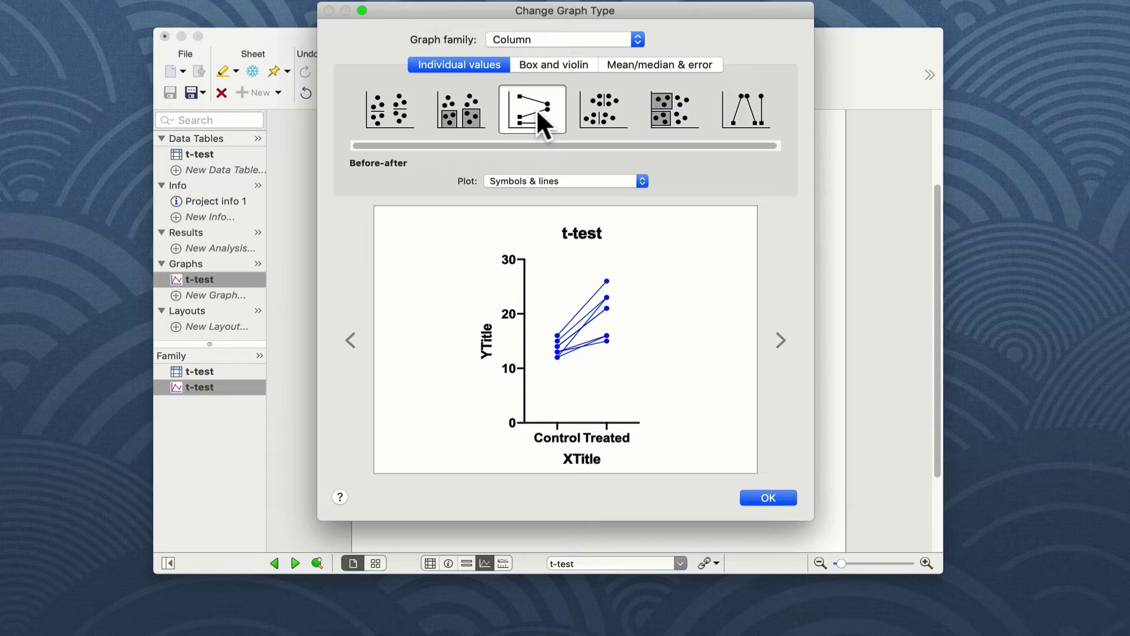
{"action": "left_click", "coordinate": [588, 111]}
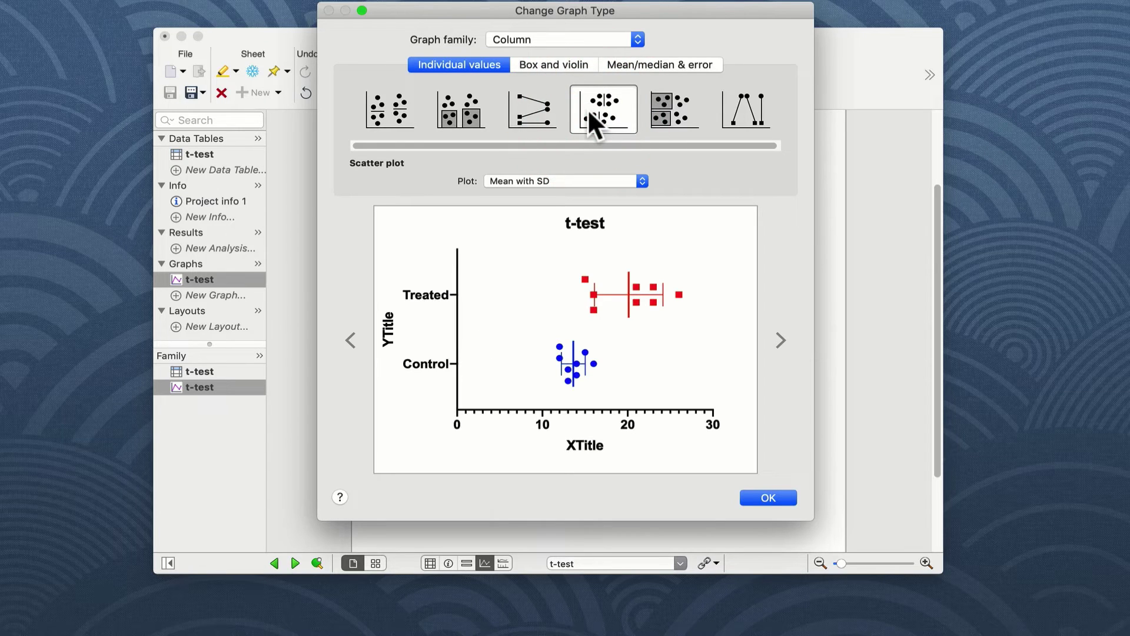
{"action": "left_click", "coordinate": [668, 112]}
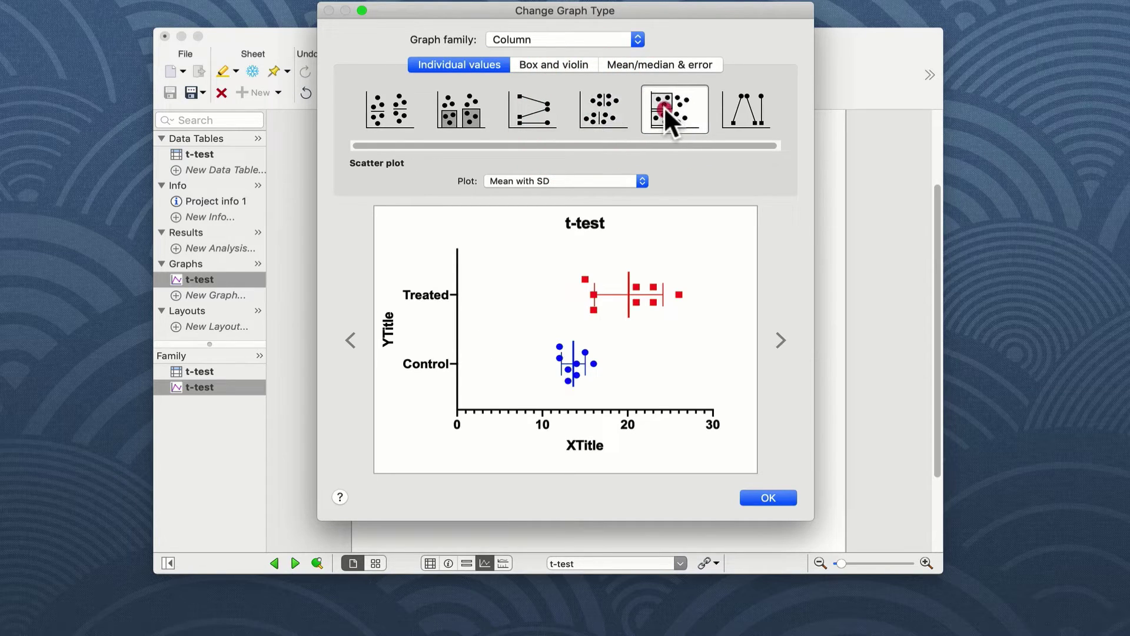
{"action": "left_click", "coordinate": [754, 105]}
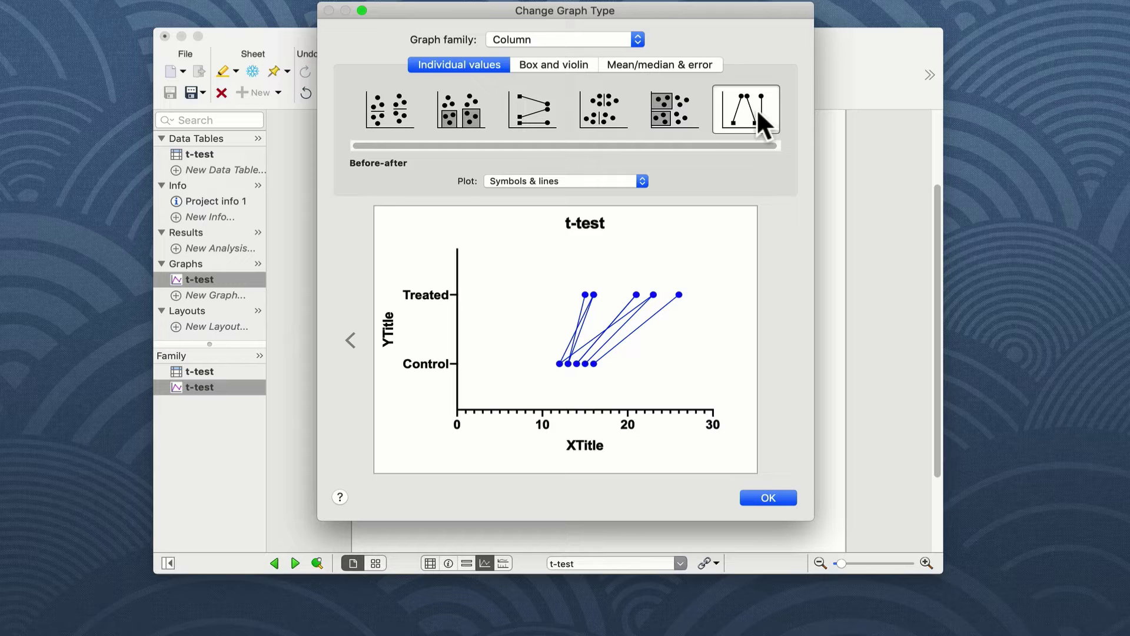
Preview box-and-whiskers, violin and floating-bar styles, then return to mean-and-error styles.
{"action": "left_click", "coordinate": [567, 63]}
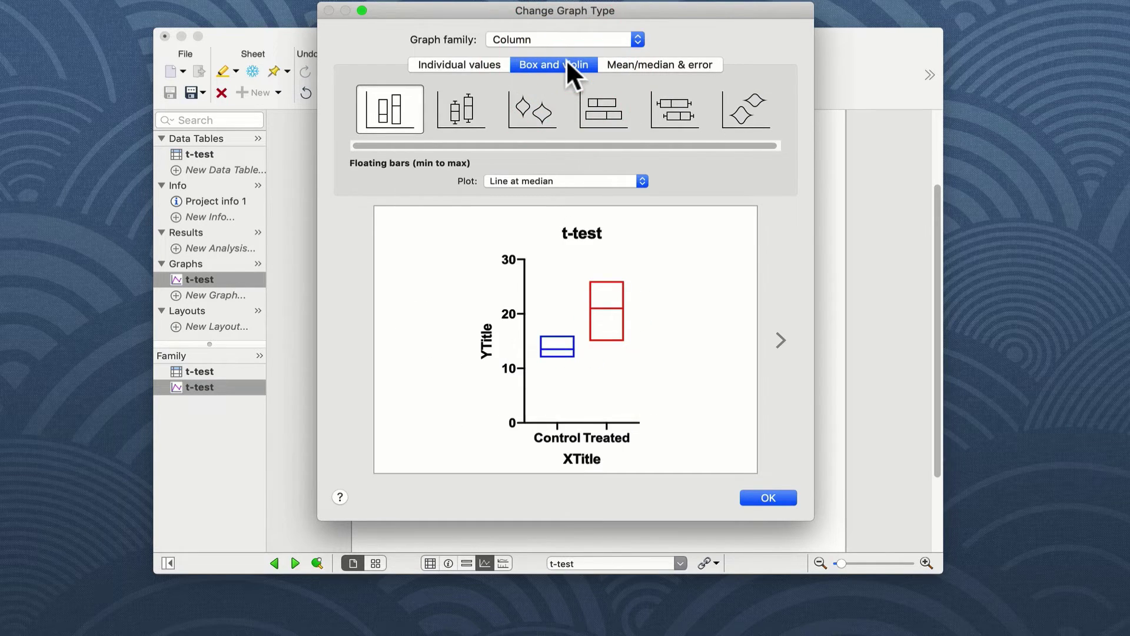
{"action": "left_click", "coordinate": [458, 100]}
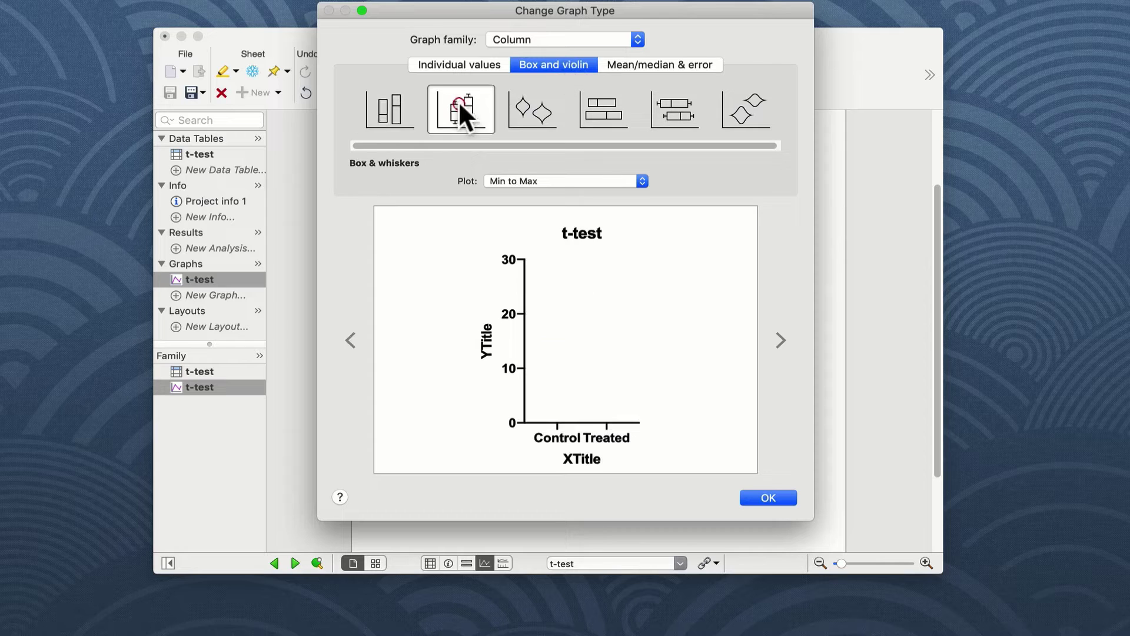
{"action": "left_click", "coordinate": [526, 104]}
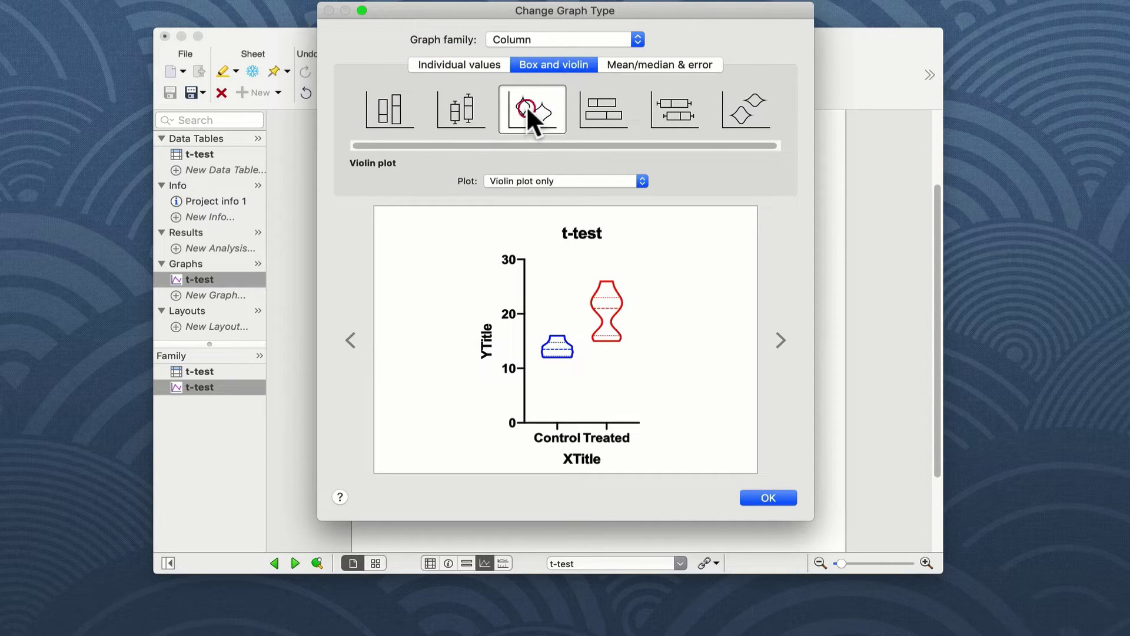
{"action": "left_click", "coordinate": [595, 107]}
{"action": "left_click", "coordinate": [669, 107]}
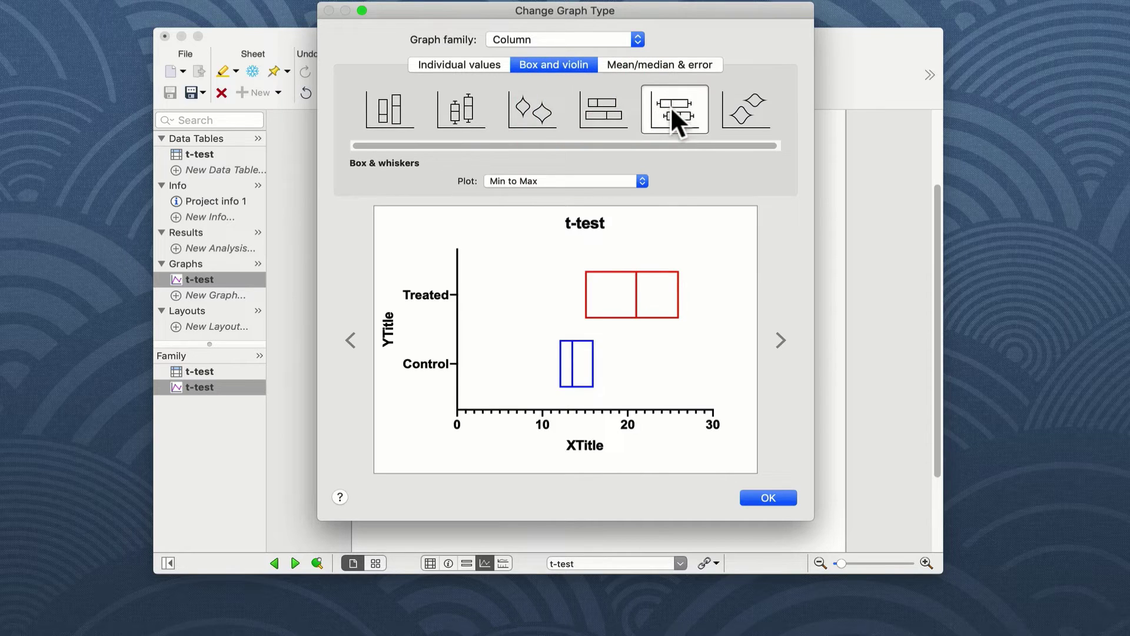
{"action": "left_click", "coordinate": [743, 109]}
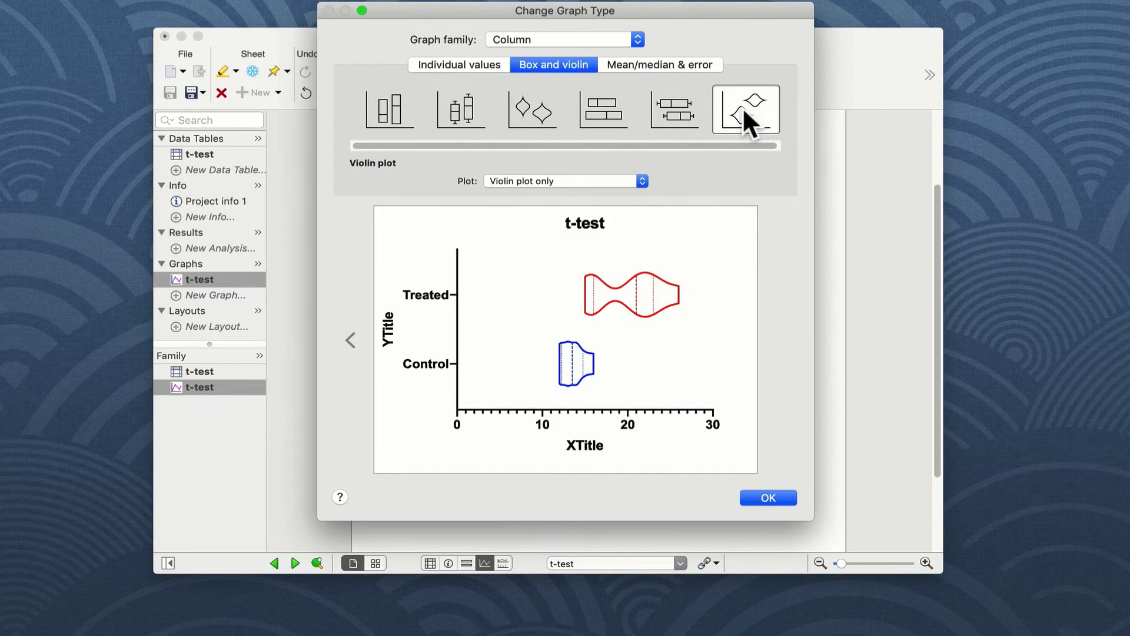
{"action": "left_click", "coordinate": [681, 63]}
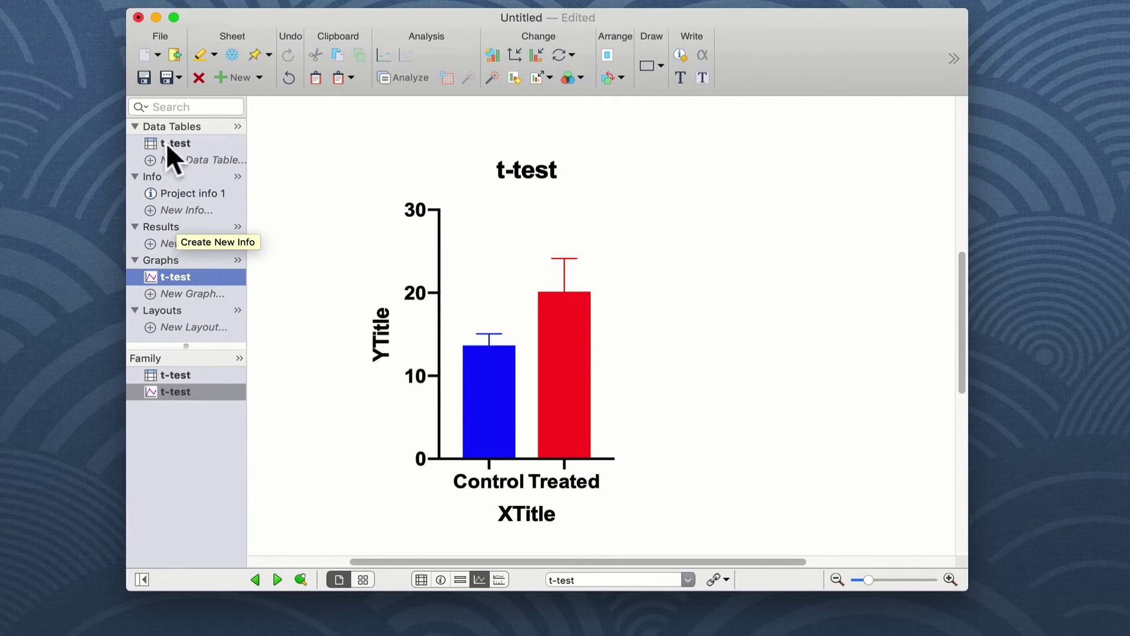
Start a t tests analysis on the t-test data, keeping the design unpaired.
{"action": "left_click", "coordinate": [171, 142]}
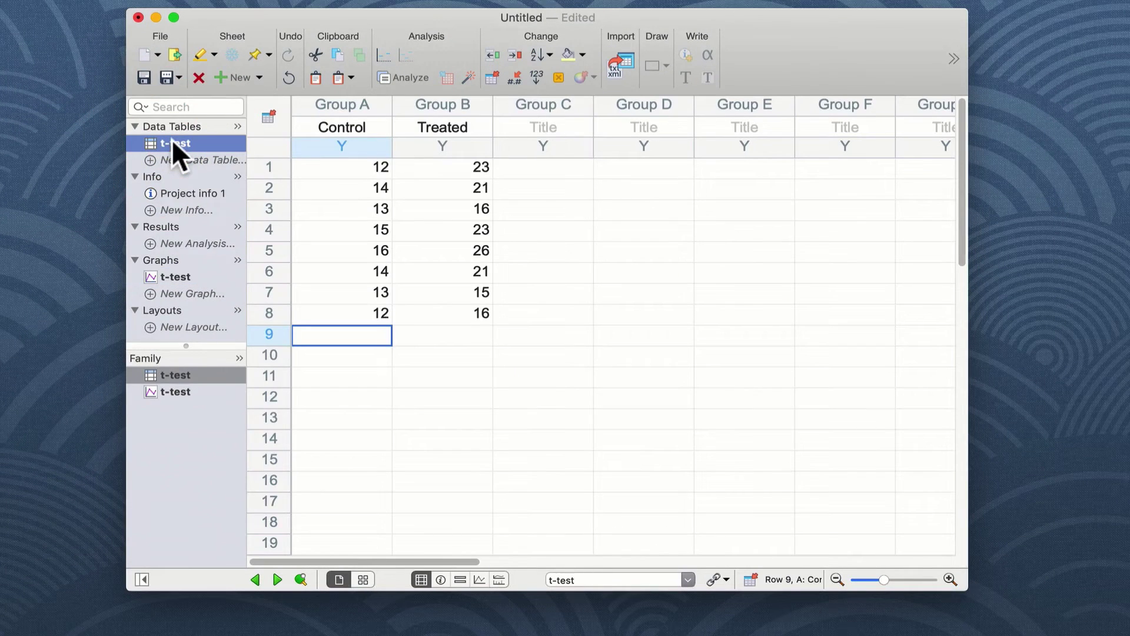
{"action": "left_click", "coordinate": [412, 74]}
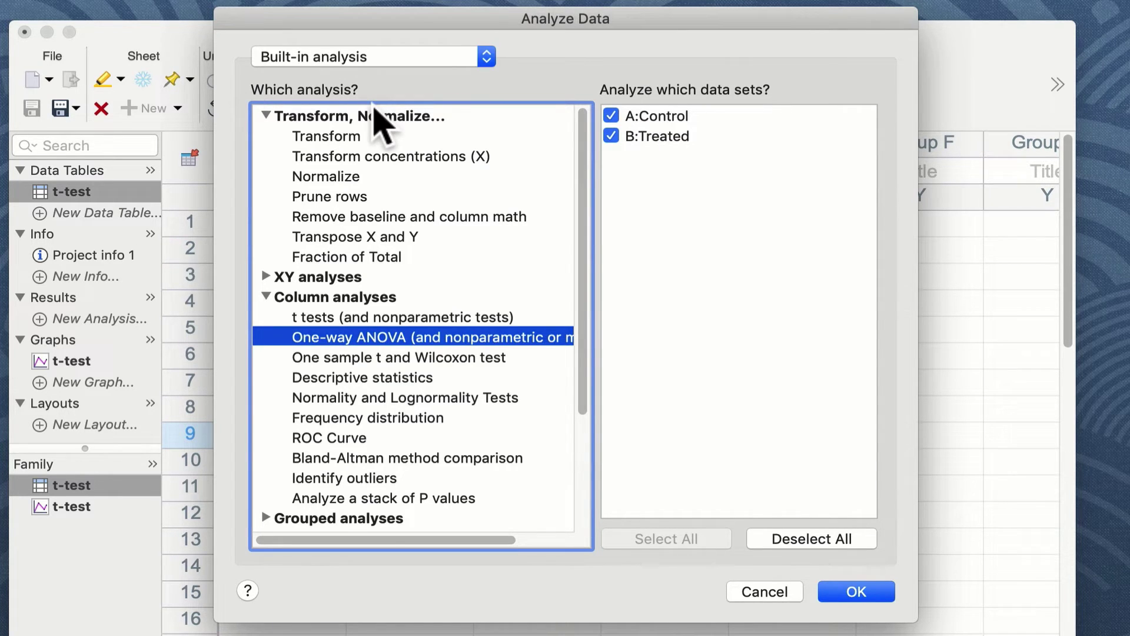
{"action": "left_click", "coordinate": [388, 316]}
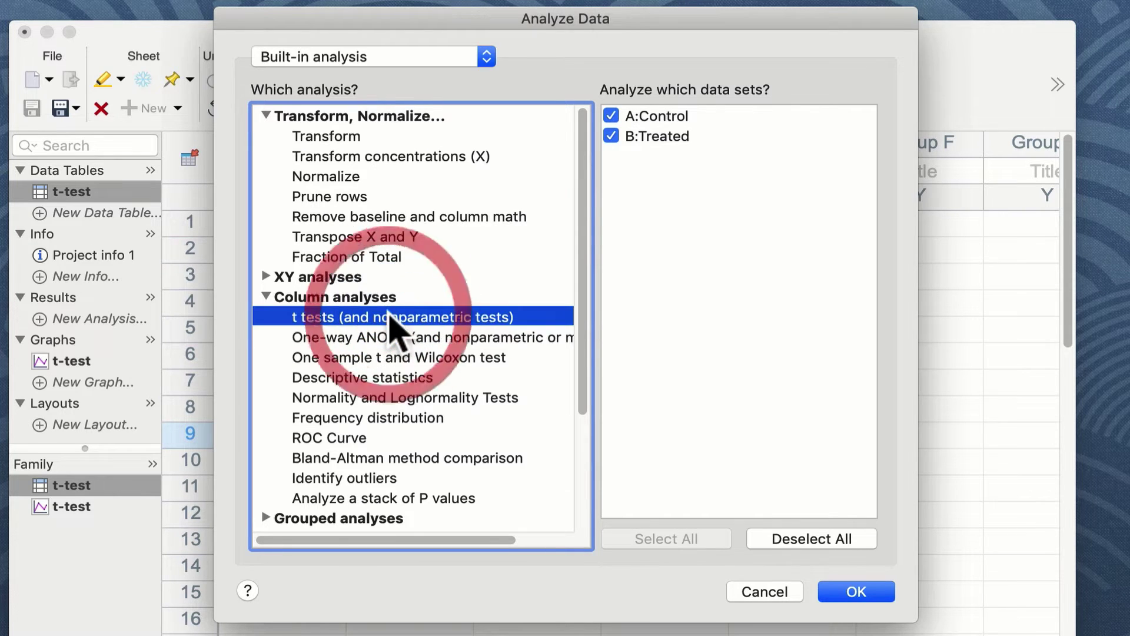
{"action": "left_click", "coordinate": [865, 590]}
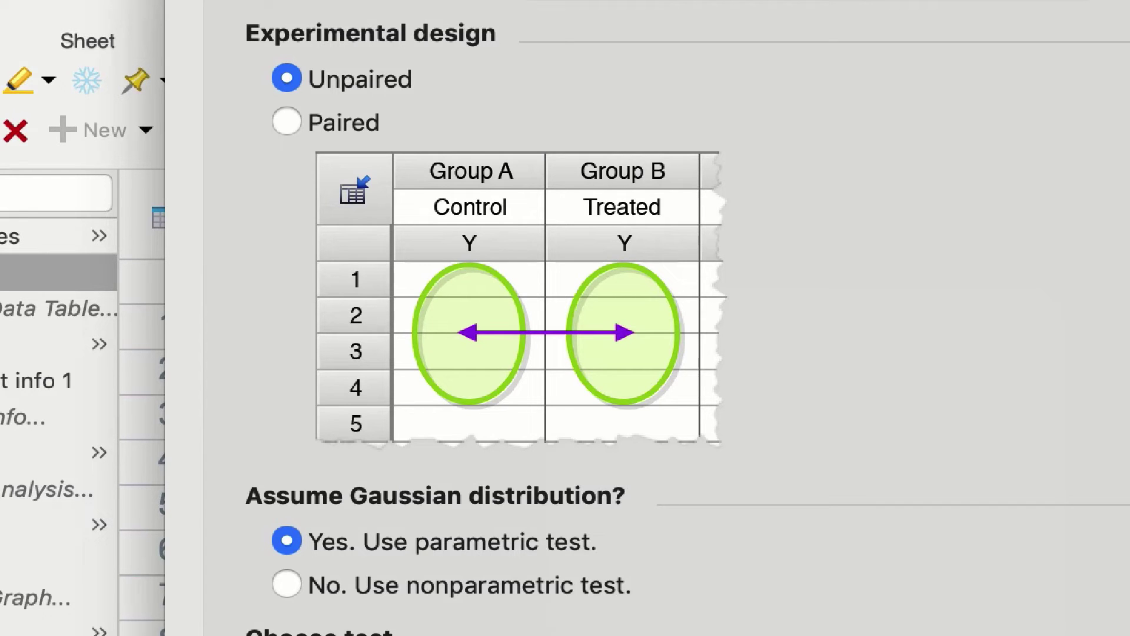
{"action": "left_click", "coordinate": [287, 121]}
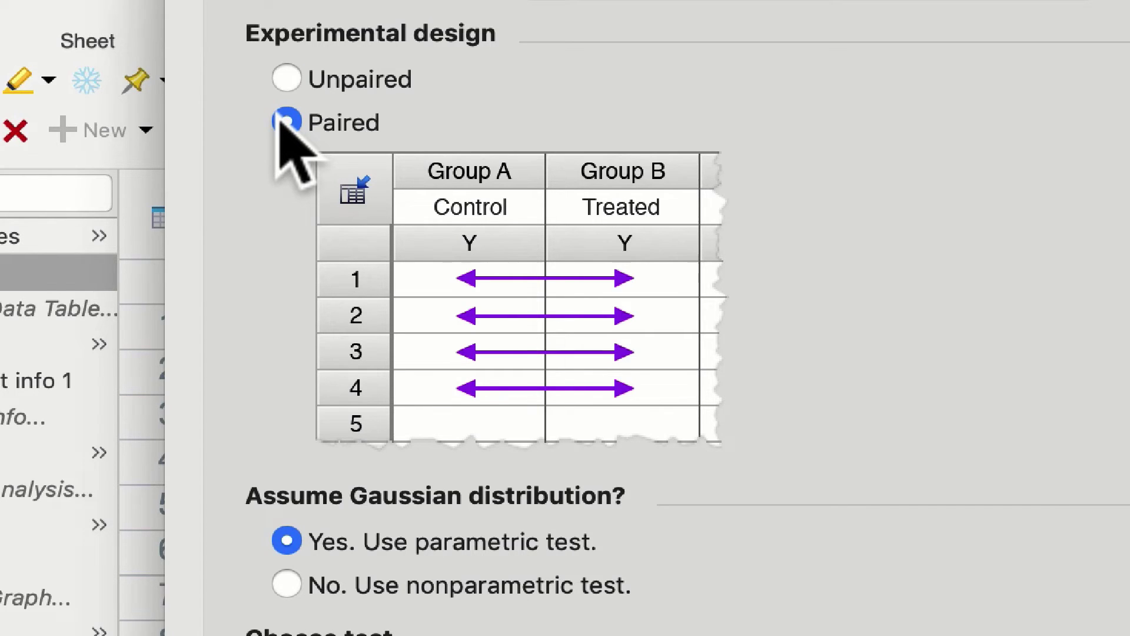
{"action": "left_click", "coordinate": [287, 78]}
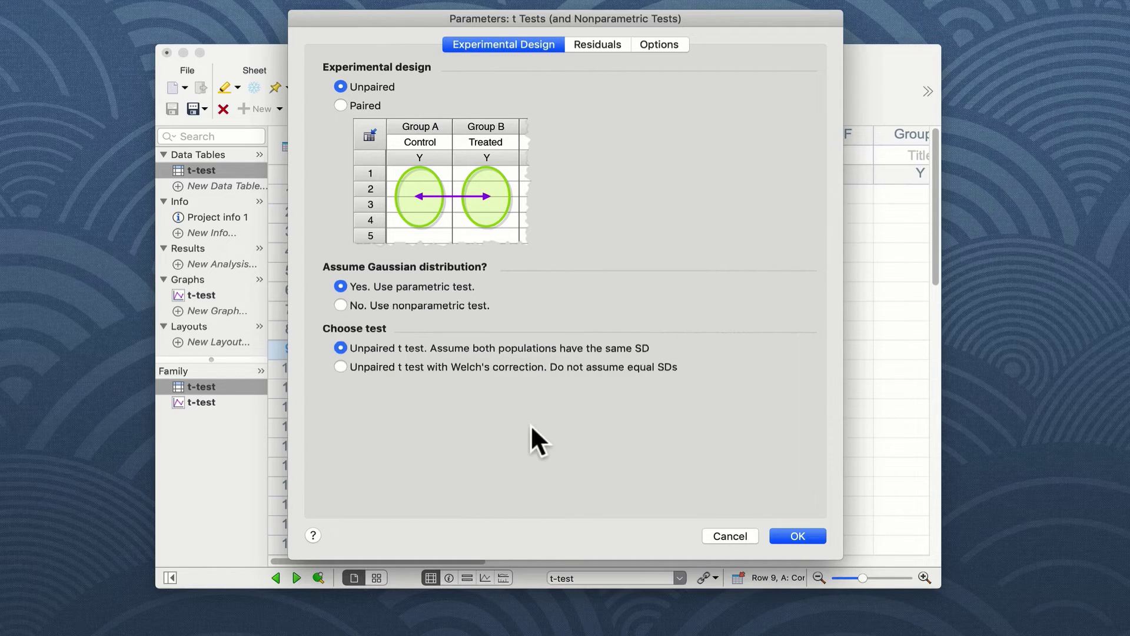
Run the test two-tailed, Treated − Control, 95% confidence, after checking Residuals and Options.
{"action": "left_click", "coordinate": [601, 39]}
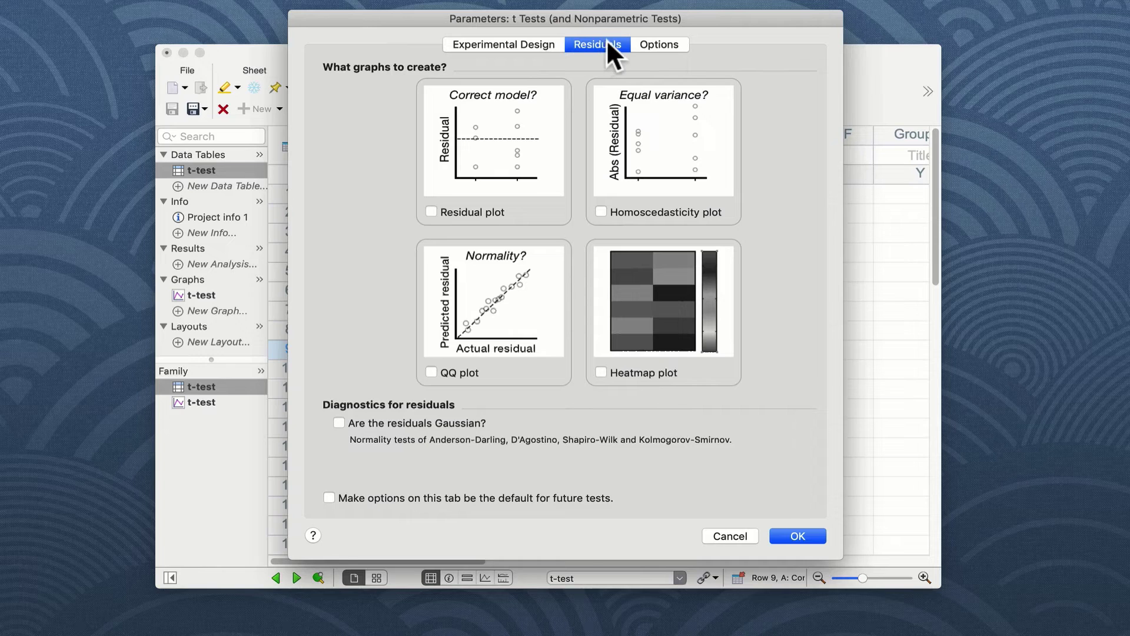
{"action": "left_click", "coordinate": [671, 38]}
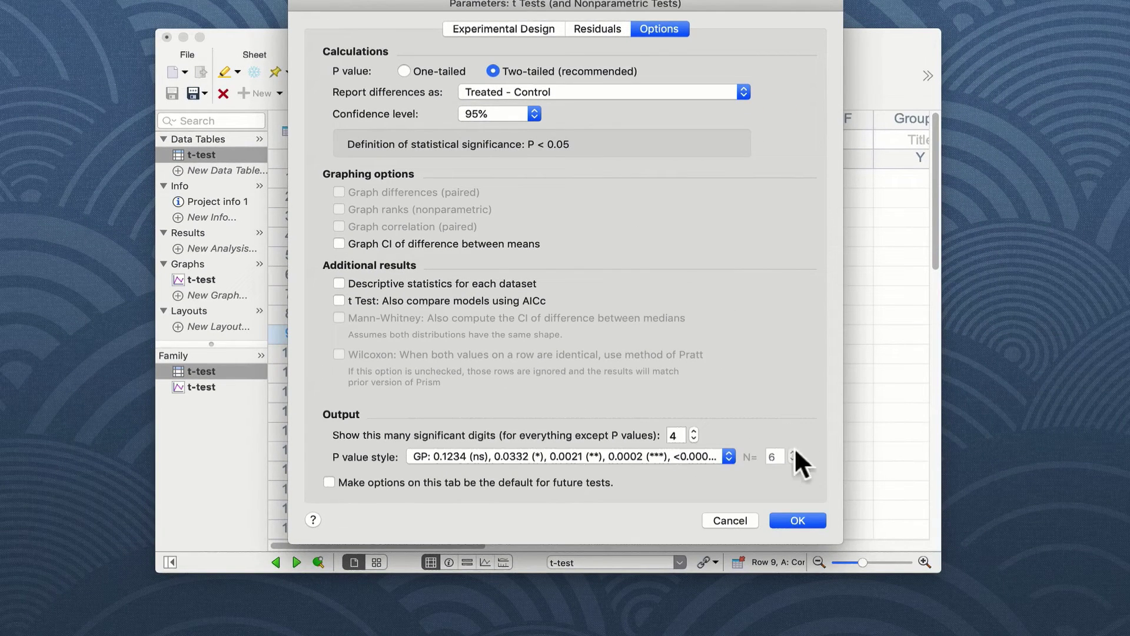
{"action": "left_click", "coordinate": [809, 521]}
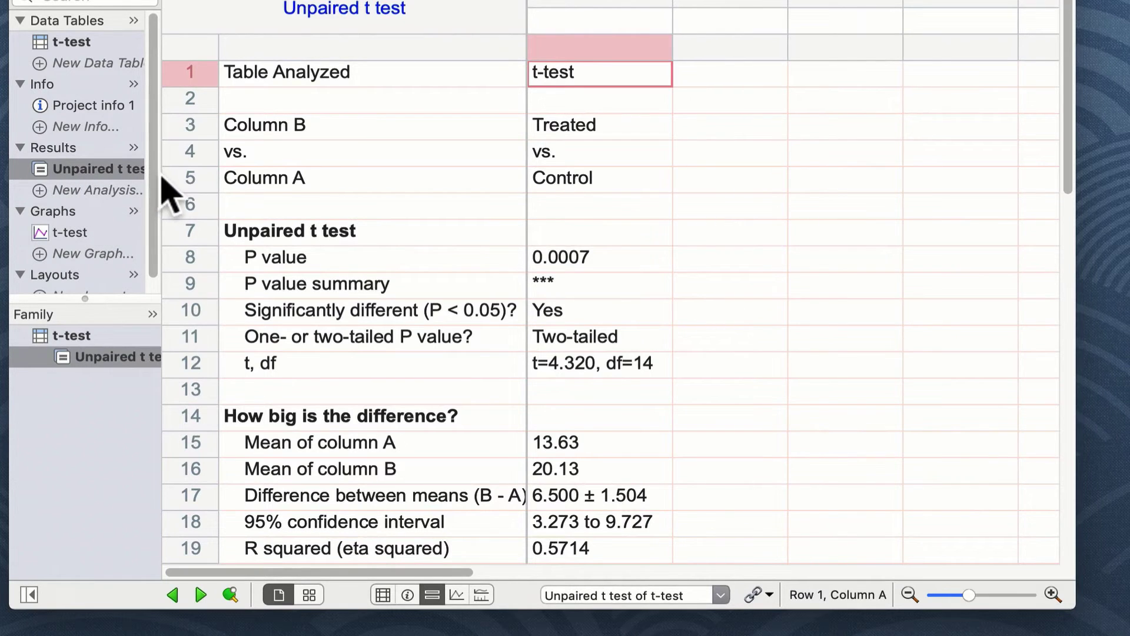
Widen the navigator so the full sheet names are visible.
{"action": "left_click_drag", "start_coordinate": [162, 188], "coordinate": [277, 188]}
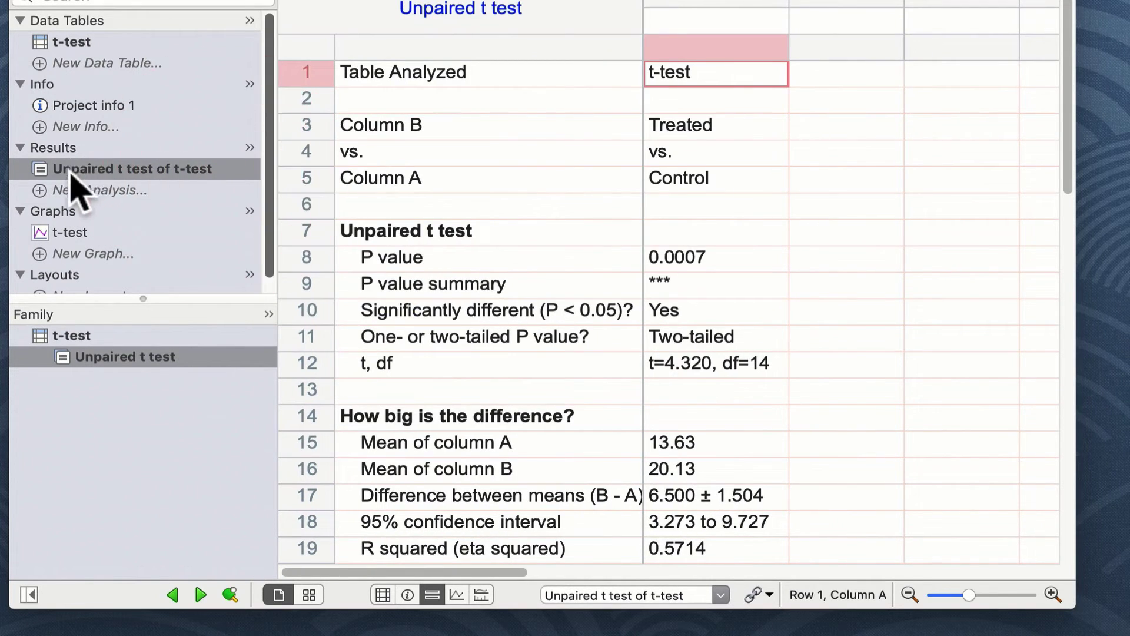
{"action": "mouse_move", "coordinate": [109, 178]}
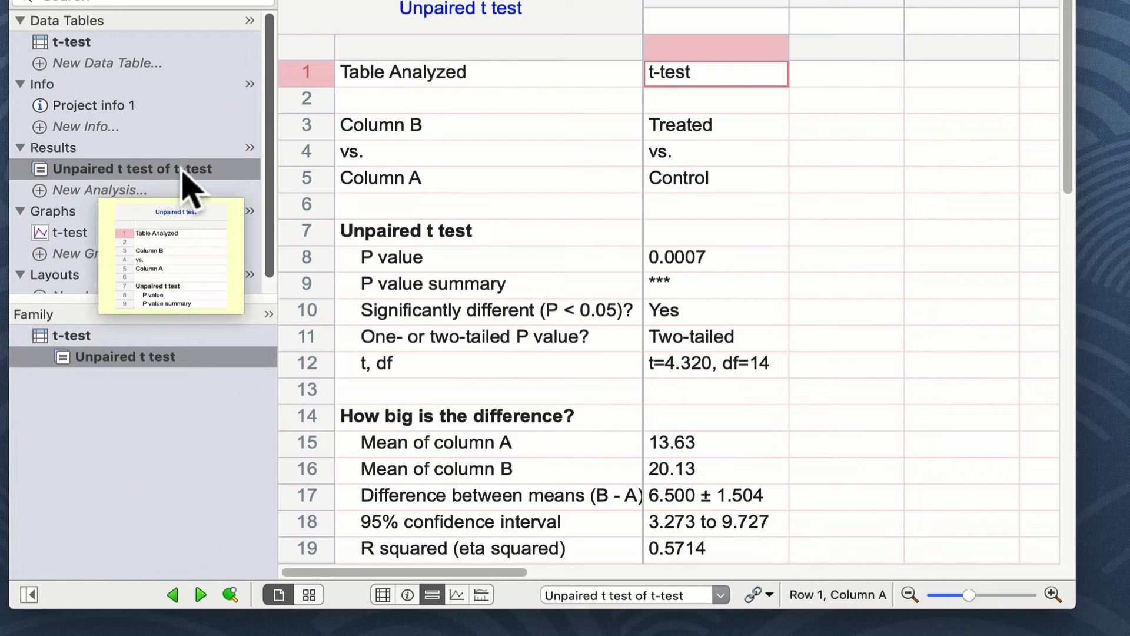
{"action": "mouse_move", "coordinate": [76, 42]}
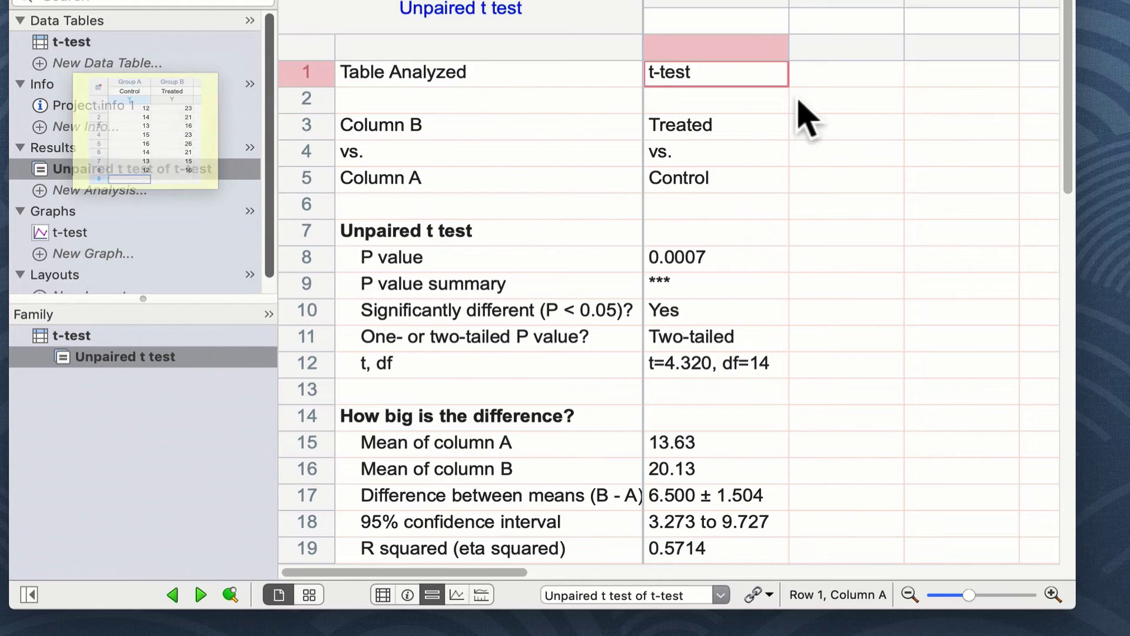
Review Treated vs Control results: P = 0.0007 (***), significant, two-tailed, plus F test and sample sizes.
{"action": "left_click", "coordinate": [755, 106]}
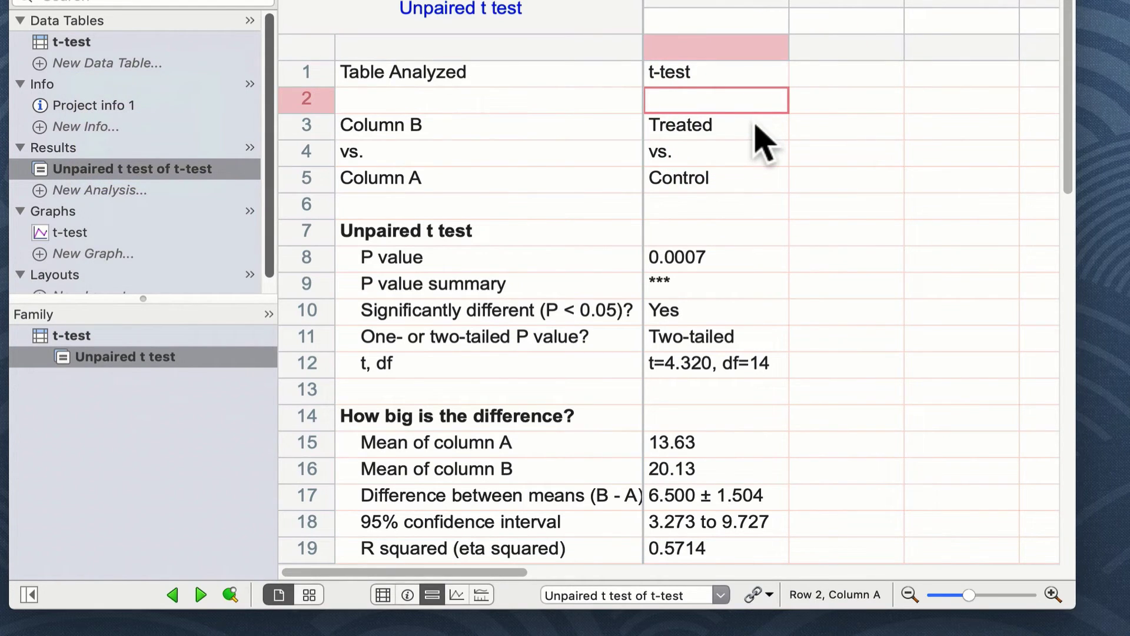
{"action": "left_click", "coordinate": [757, 127]}
{"action": "left_click", "coordinate": [759, 179]}
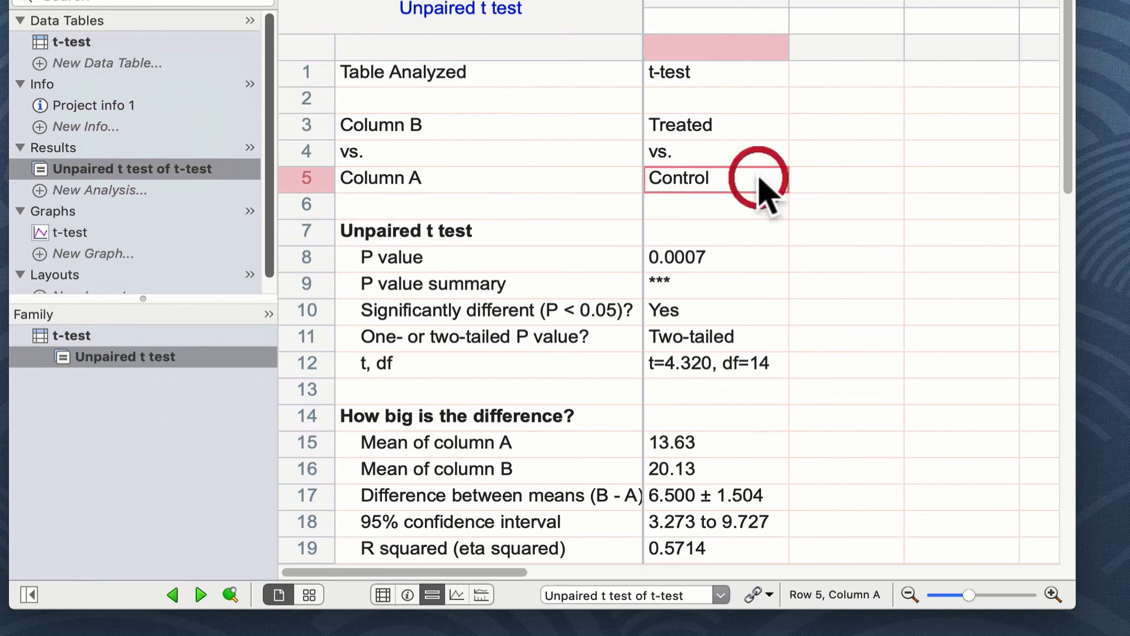
{"action": "left_click", "coordinate": [749, 260]}
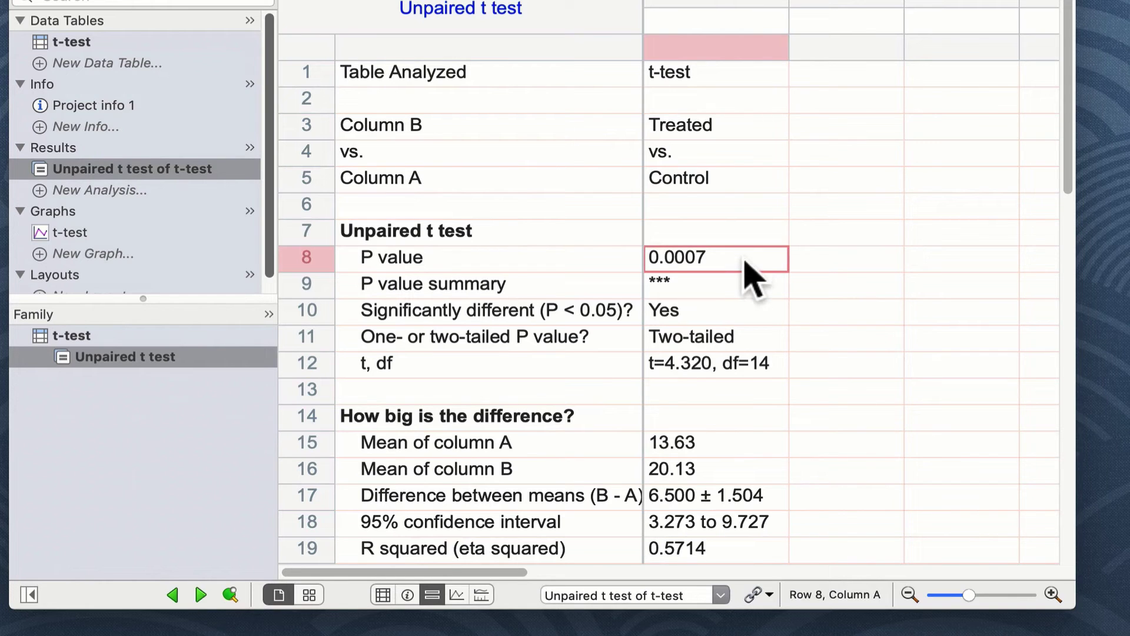
{"action": "left_click", "coordinate": [743, 278]}
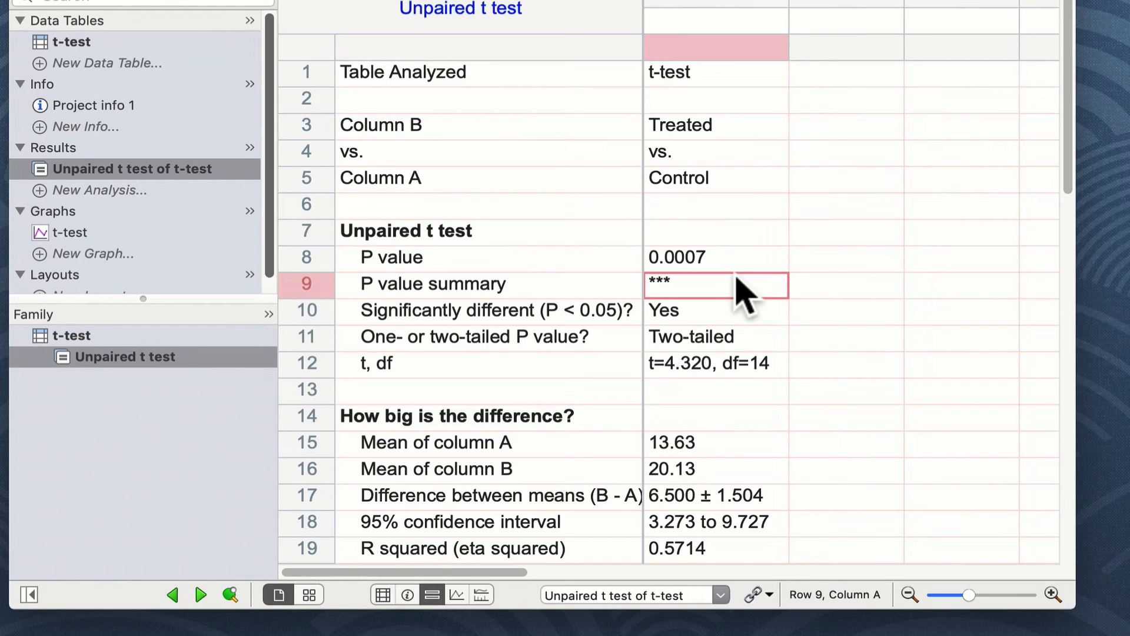
{"action": "left_click", "coordinate": [739, 312]}
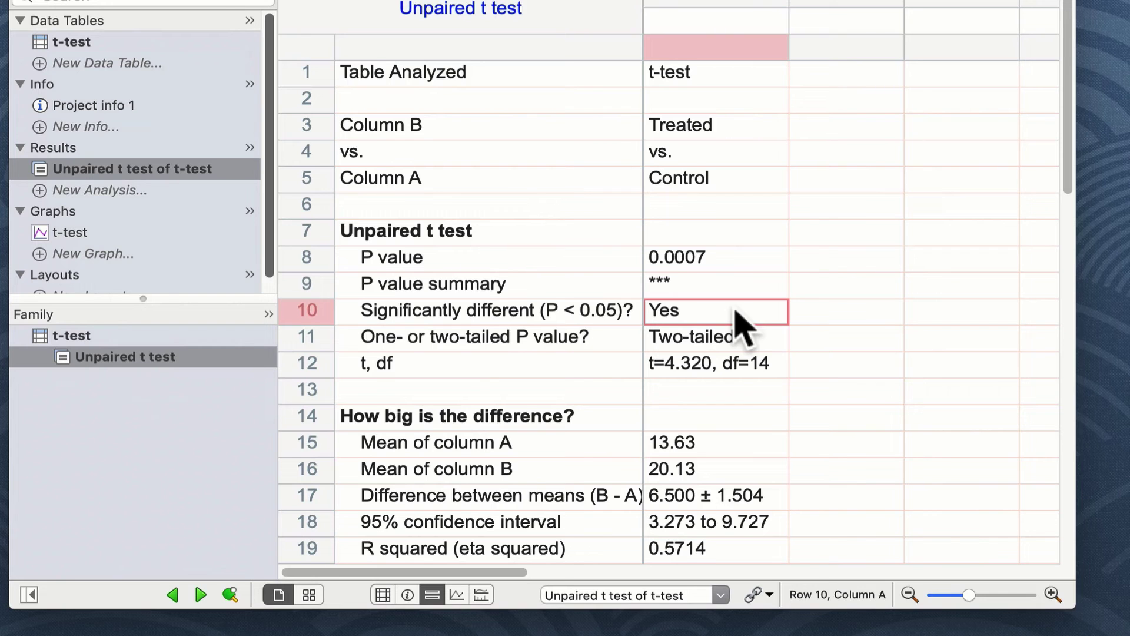
{"action": "left_click", "coordinate": [755, 336]}
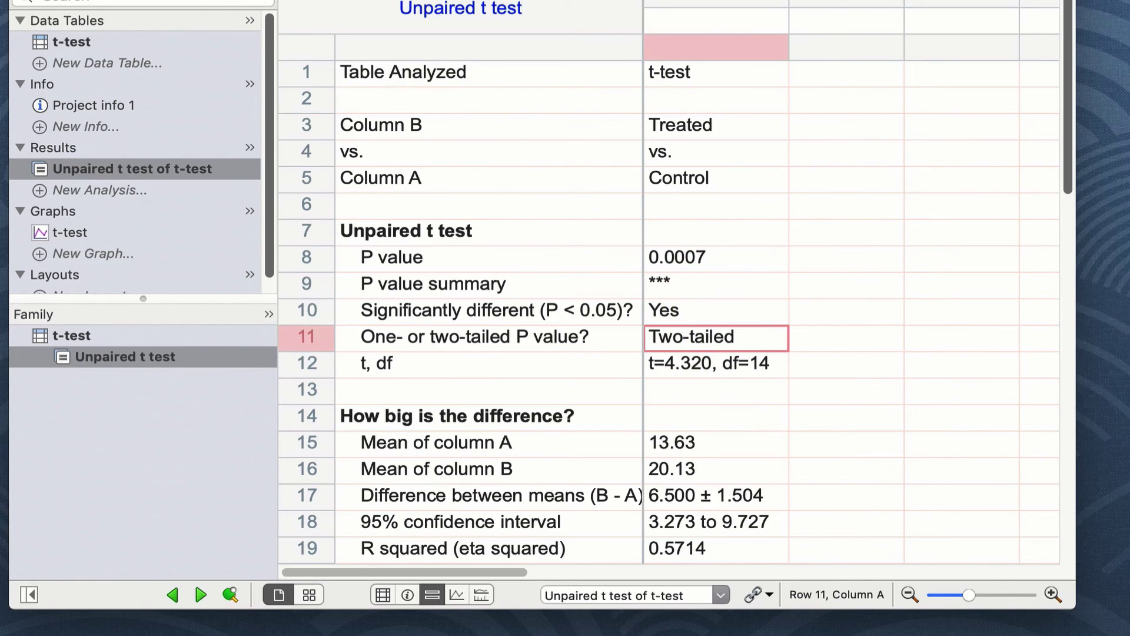
{"action": "left_click_drag", "start_coordinate": [1071, 154], "coordinate": [1075, 323]}
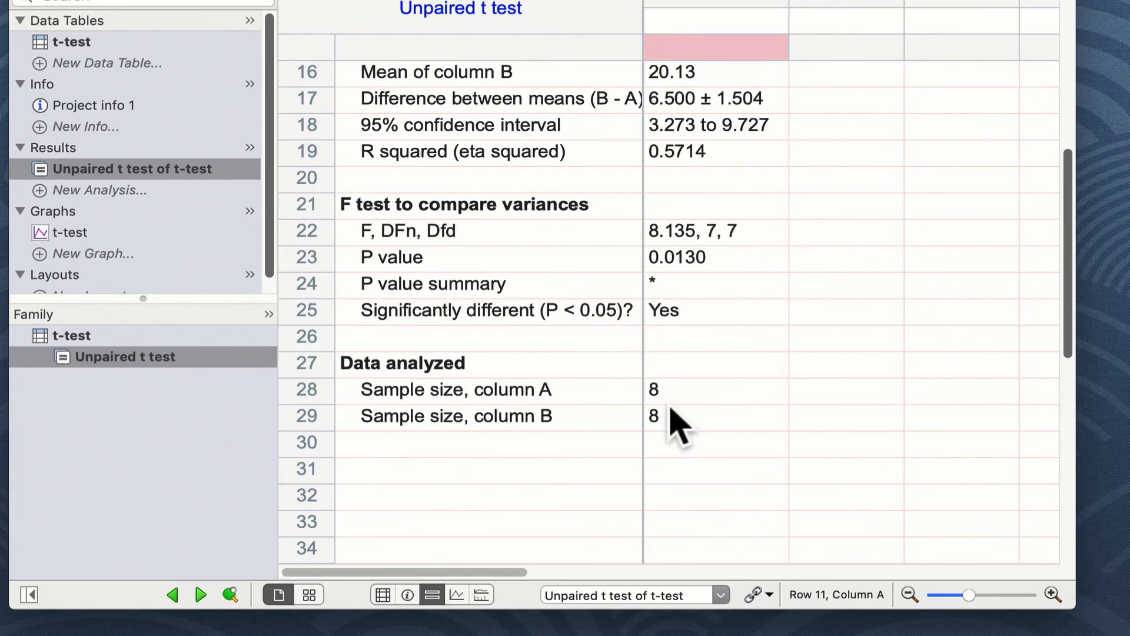
{"action": "scroll", "coordinate": [1072, 336], "scroll_direction": "up", "scroll_amount": 5}
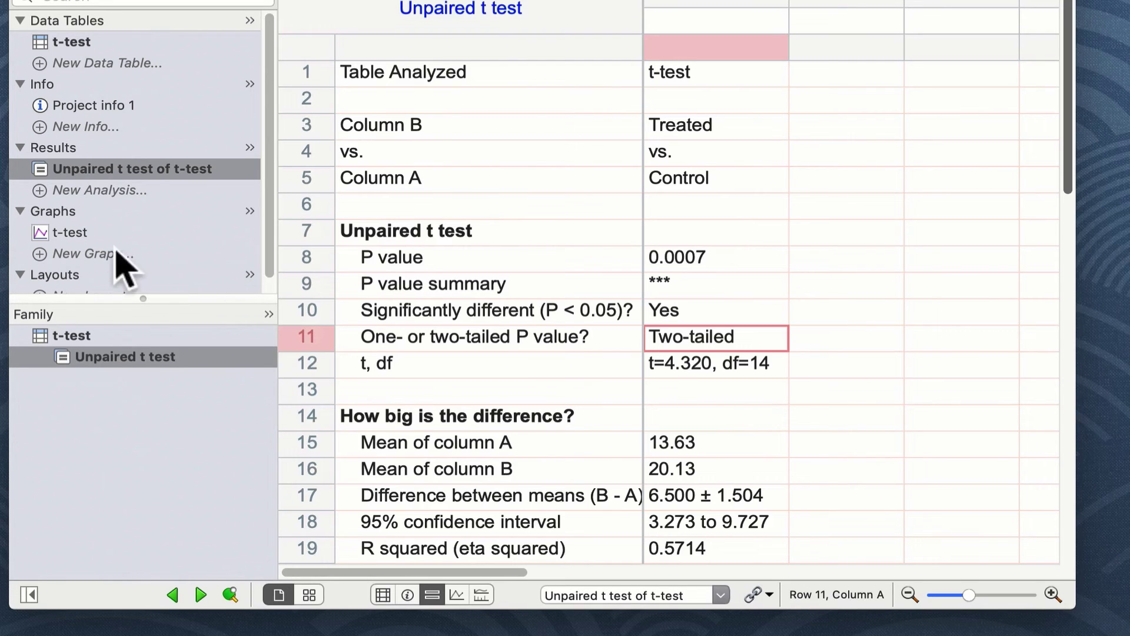
Show the t-test bar graph and add an asterisk text label above the Treated bar.
{"action": "left_click", "coordinate": [77, 233]}
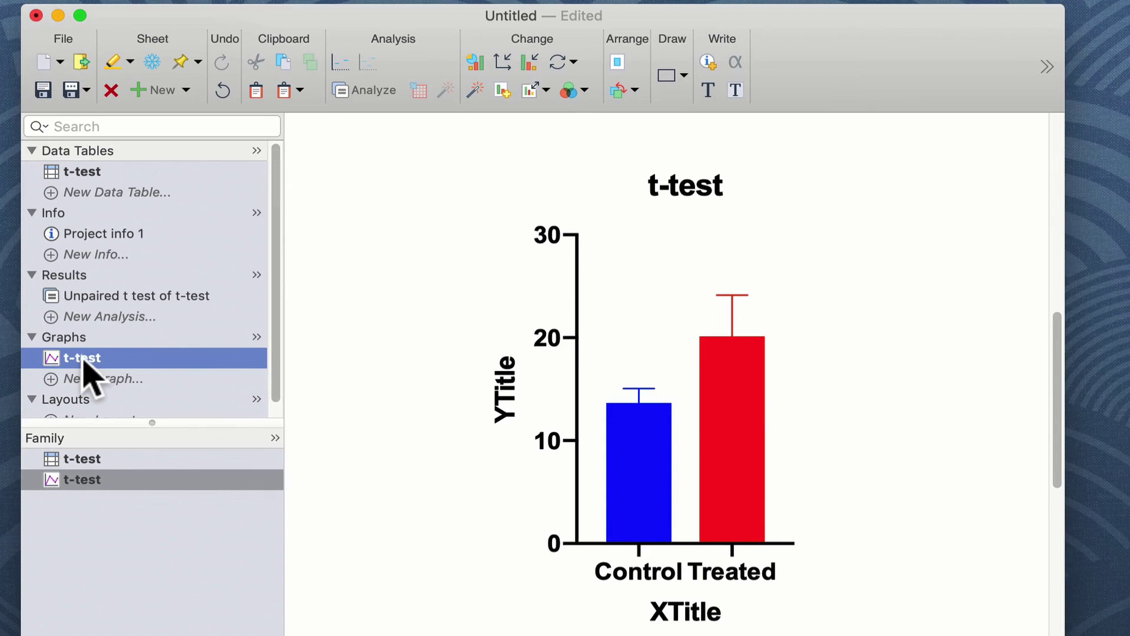
{"action": "left_click", "coordinate": [707, 89]}
{"action": "left_click", "coordinate": [736, 272]}
{"action": "type", "text": "*"}
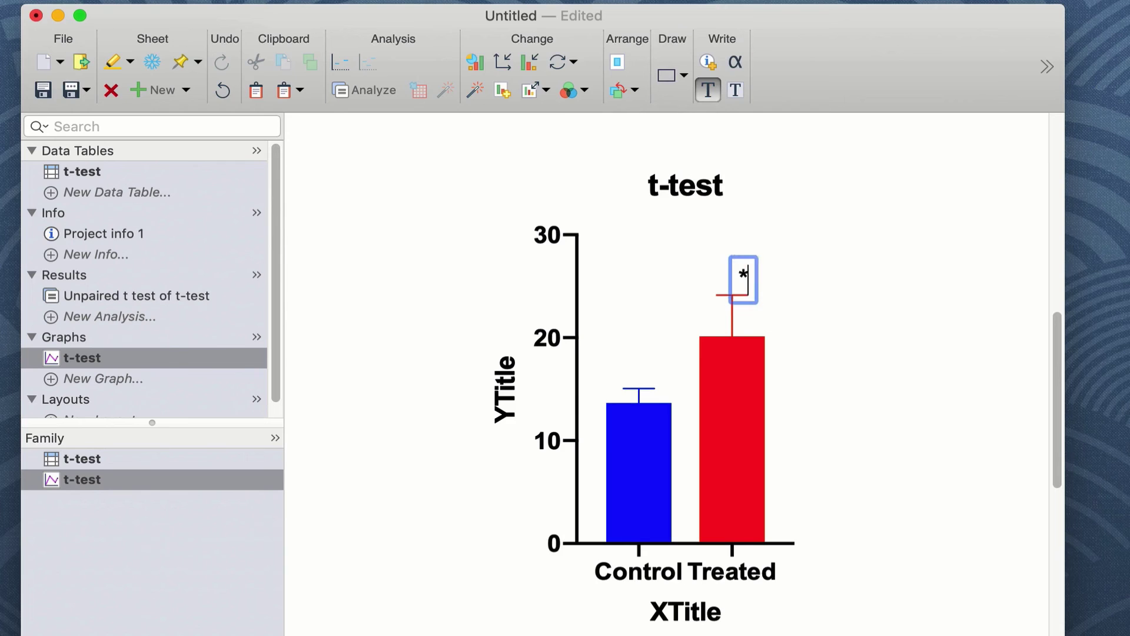
Select and delete the asterisk label above the Treated bar.
{"action": "left_click", "coordinate": [838, 294]}
{"action": "left_click", "coordinate": [750, 279]}
{"action": "left_click", "coordinate": [751, 280]}
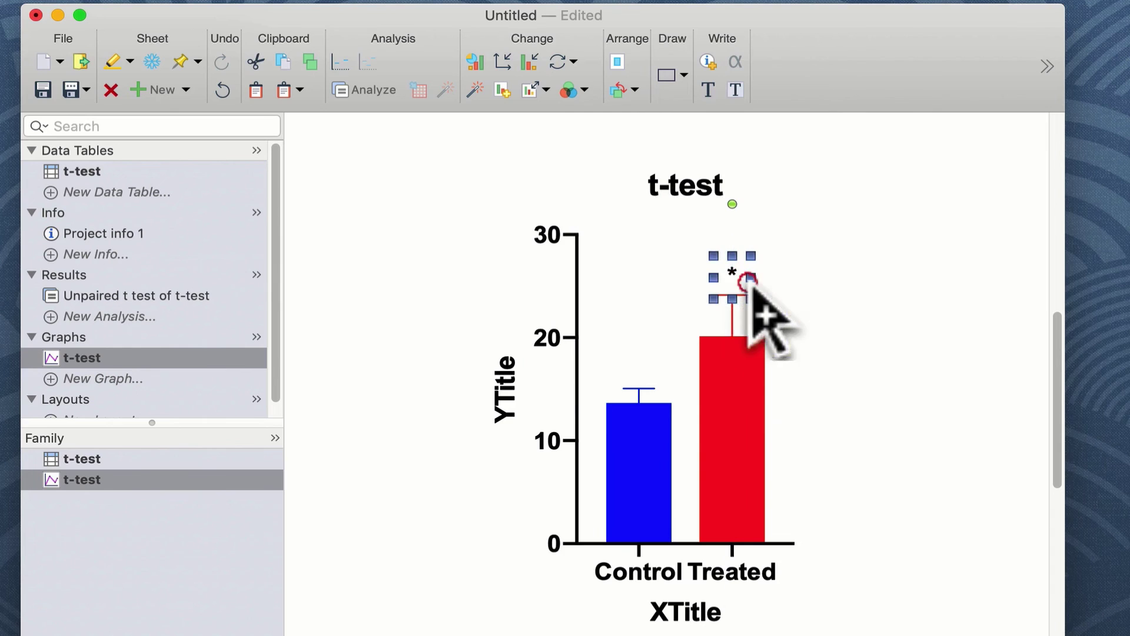
{"action": "mouse_move", "coordinate": [744, 353]}
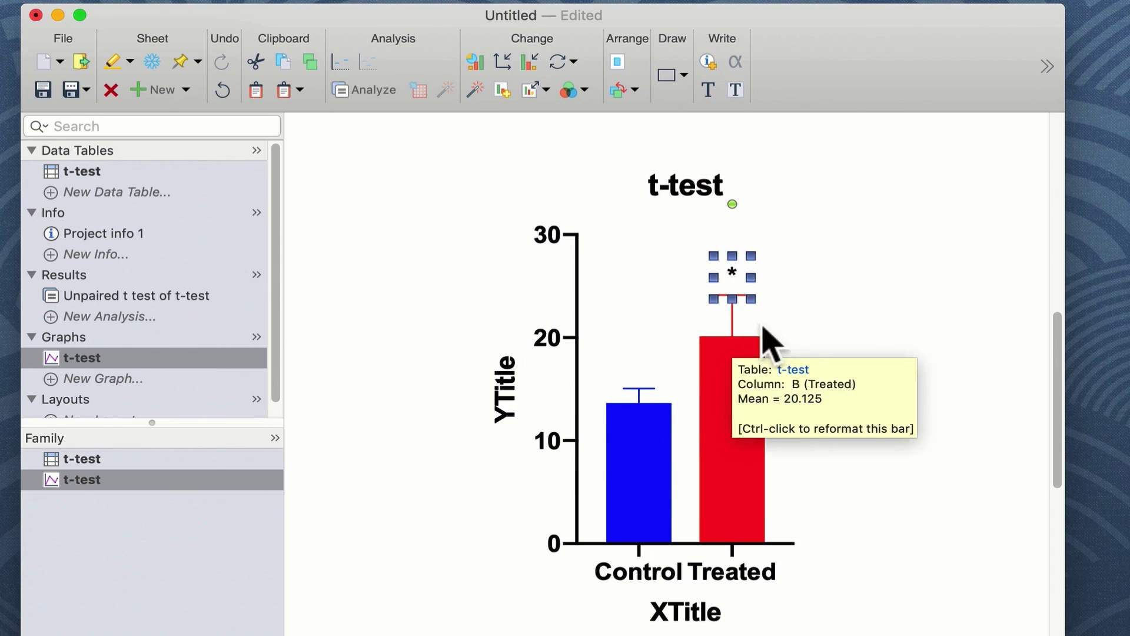
{"action": "left_click", "coordinate": [795, 312]}
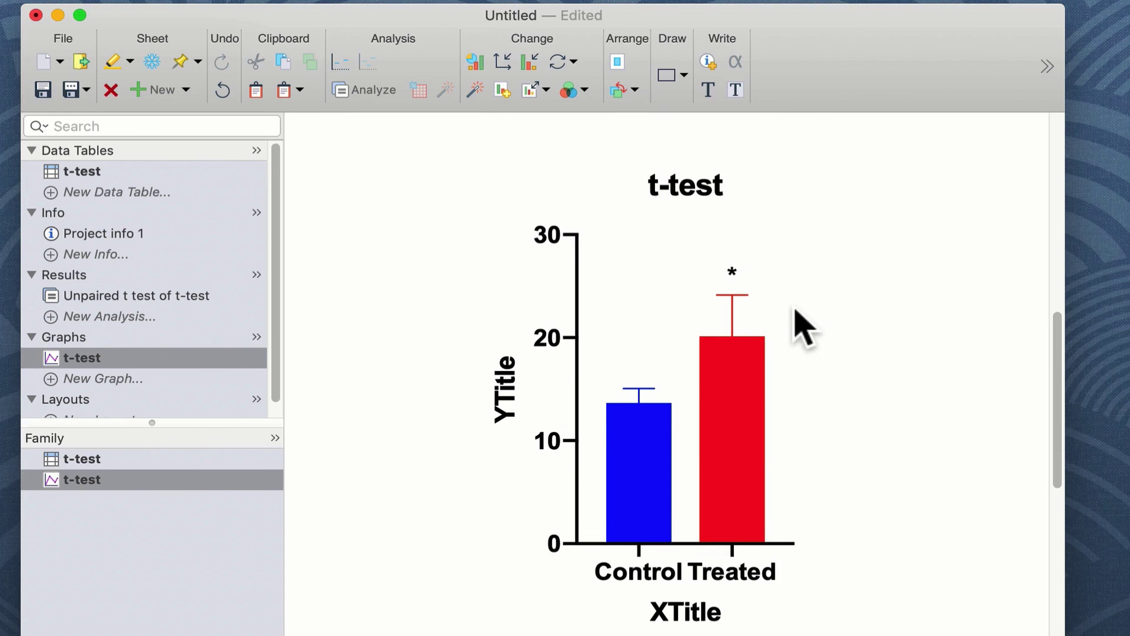
{"action": "left_click", "coordinate": [732, 270]}
{"action": "key", "text": "Delete"}
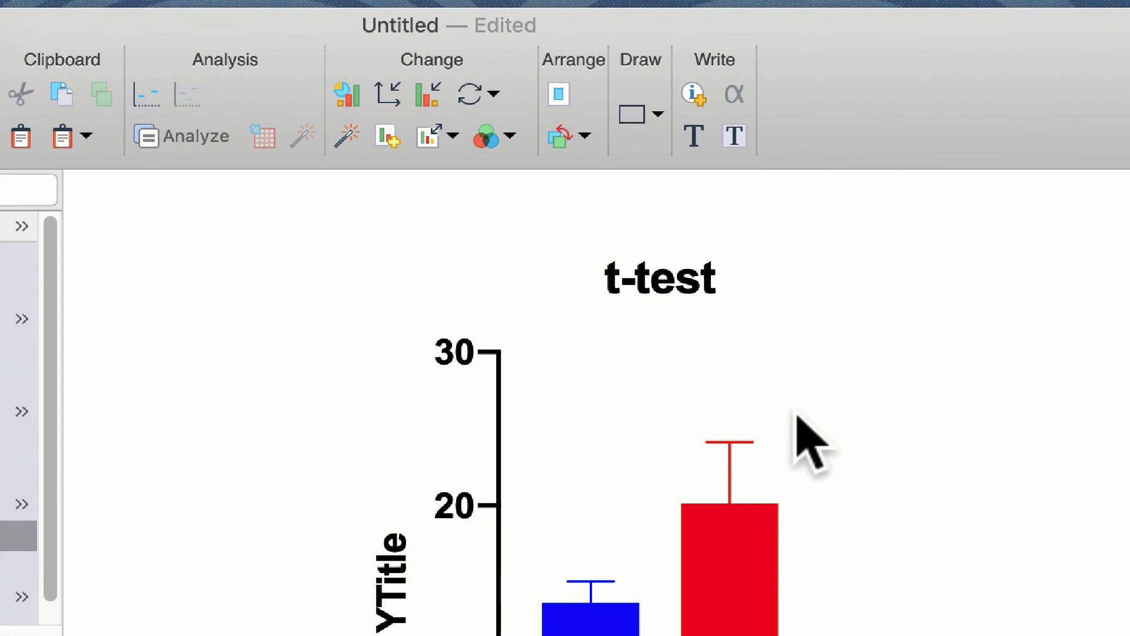
Draw a lines-with-text line across both bars near Y=28 and label it '*'.
{"action": "left_click", "coordinate": [658, 113]}
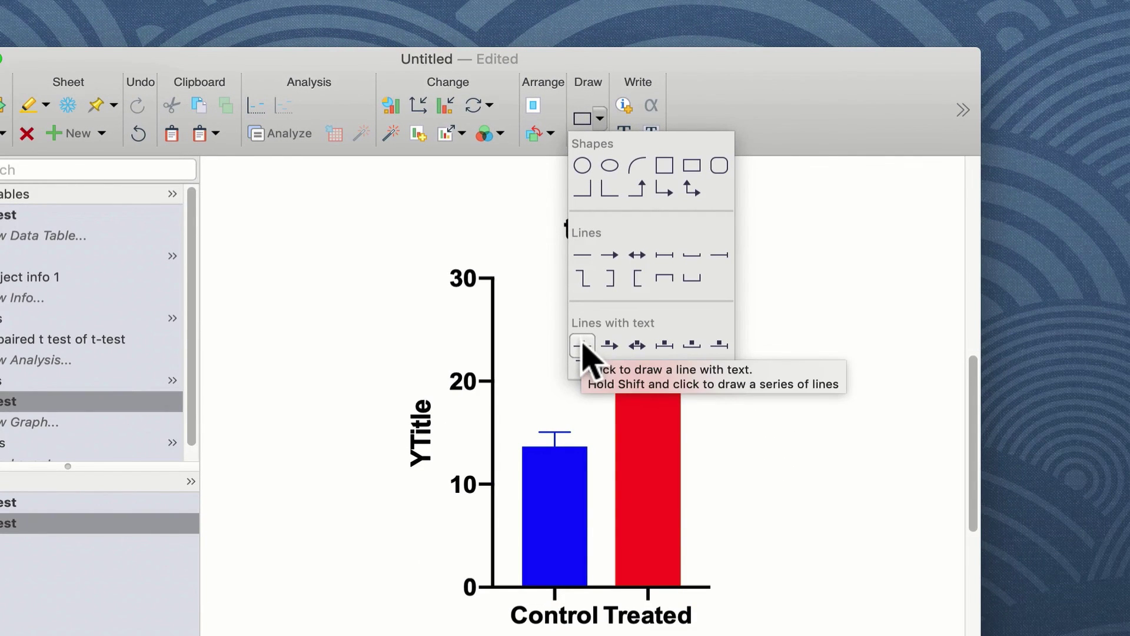
{"action": "left_click", "coordinate": [582, 346]}
{"action": "left_click_drag", "start_coordinate": [553, 296], "coordinate": [651, 294]}
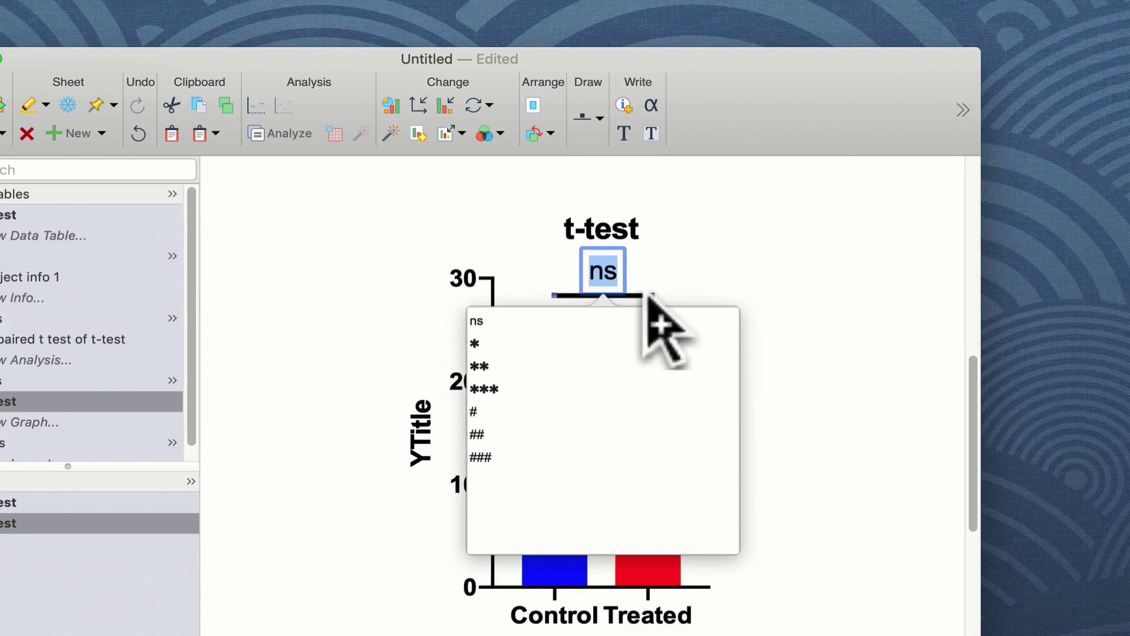
{"action": "left_click", "coordinate": [485, 344]}
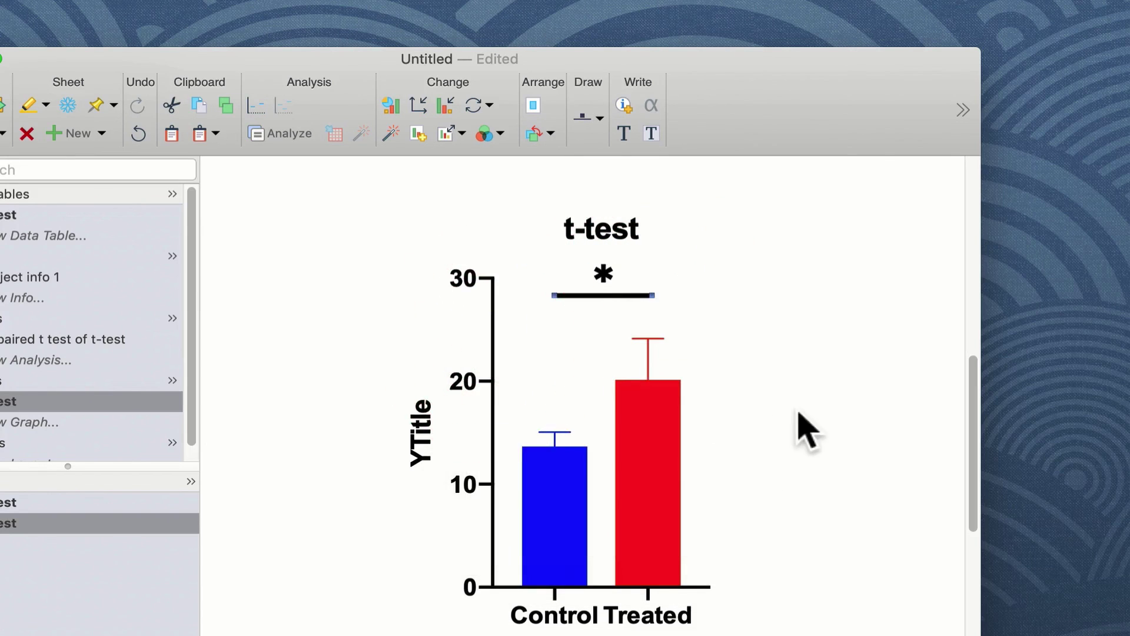